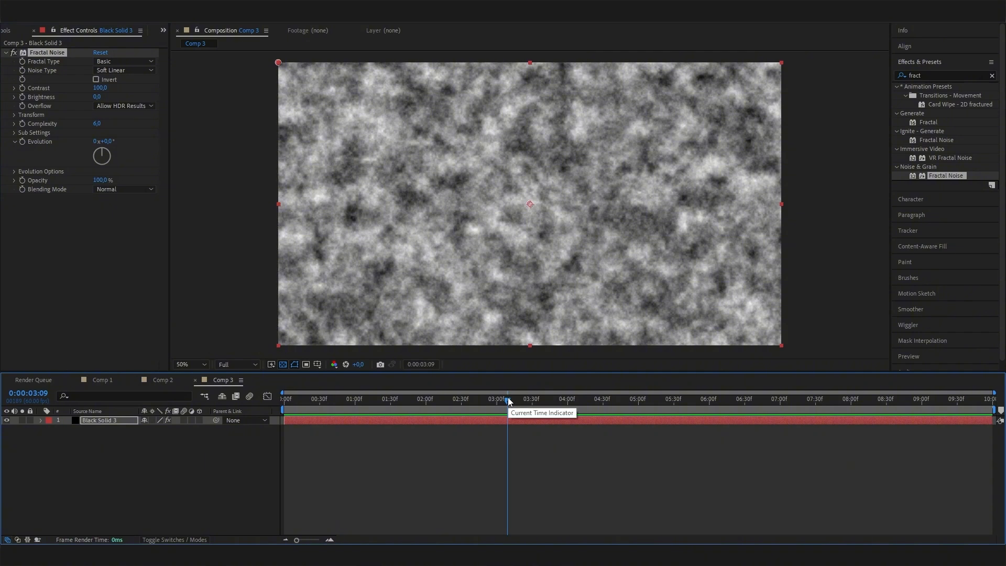
Return to the start of the composition and set the Fractal Noise contrast and brightness to 10 each
{"action": "left_click_drag", "start_coordinate": [508, 399], "coordinate": [437, 292]}
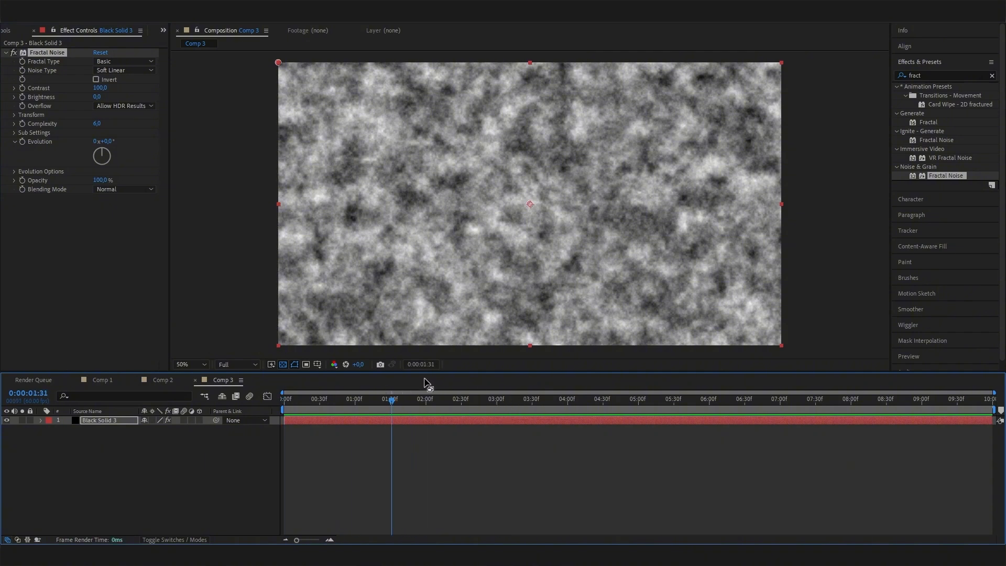
{"action": "left_click_drag", "start_coordinate": [391, 400], "coordinate": [271, 398]}
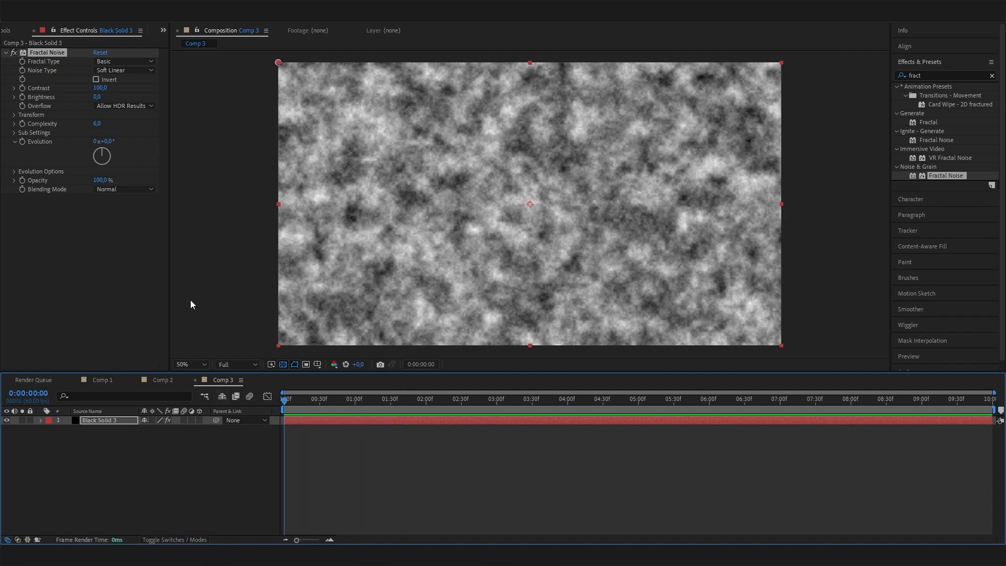
{"action": "left_click", "coordinate": [100, 88]}
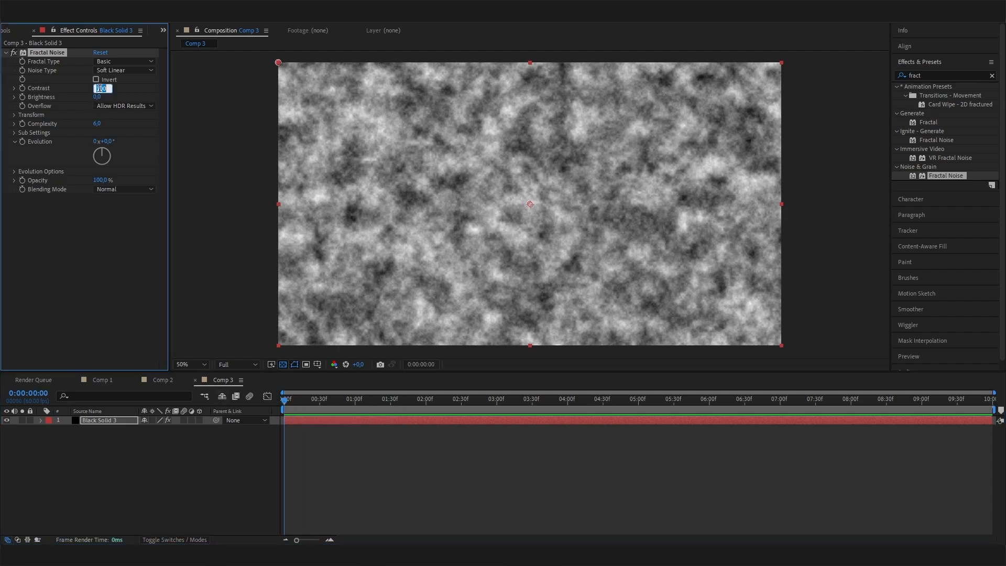
{"action": "type", "text": "10"}
{"action": "key", "text": "Return"}
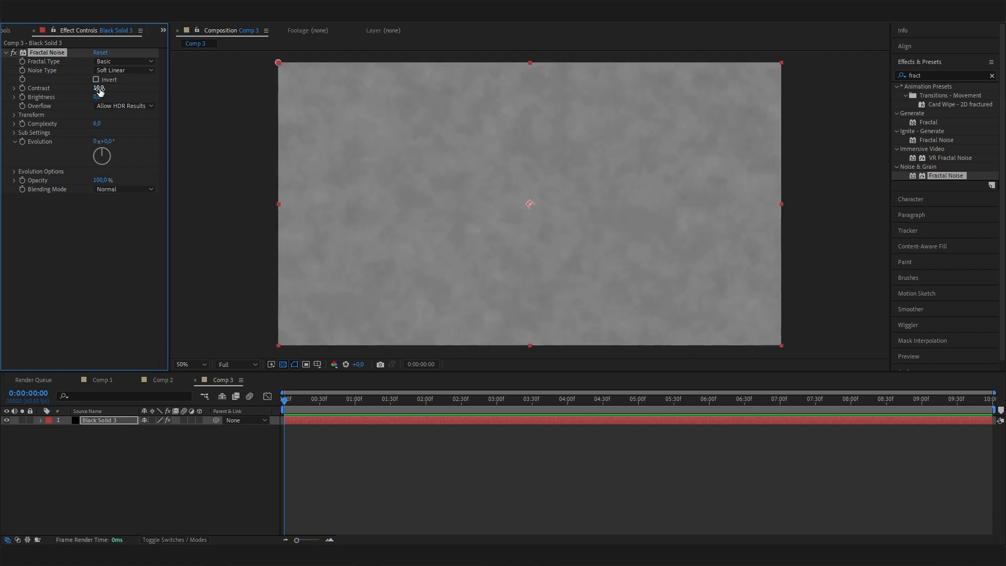
{"action": "left_click", "coordinate": [98, 97]}
{"action": "type", "text": "10"}
{"action": "key", "text": "Return"}
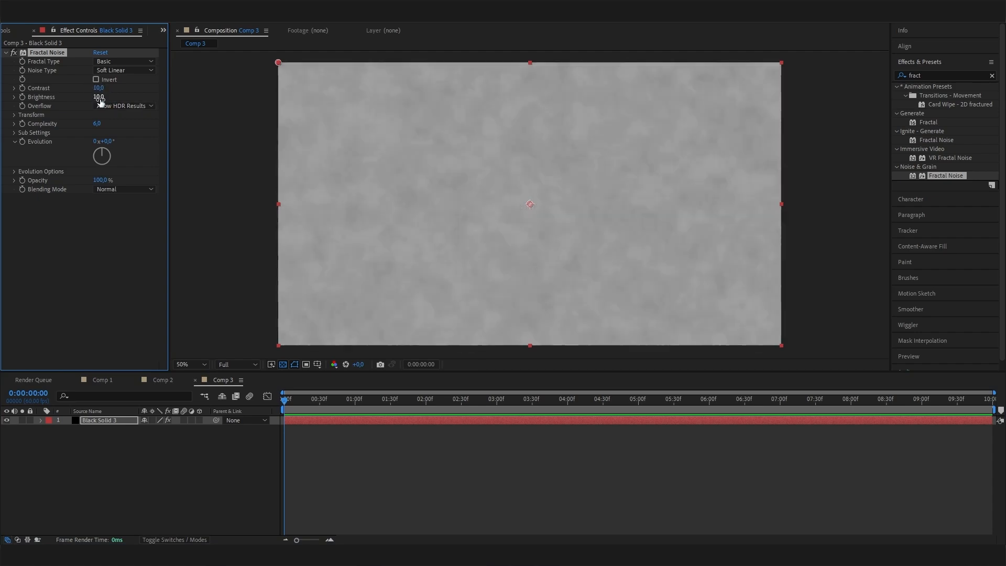
Set the Fractal Noise transform scale to 1000 and the complexity to 20
{"action": "left_click", "coordinate": [13, 115]}
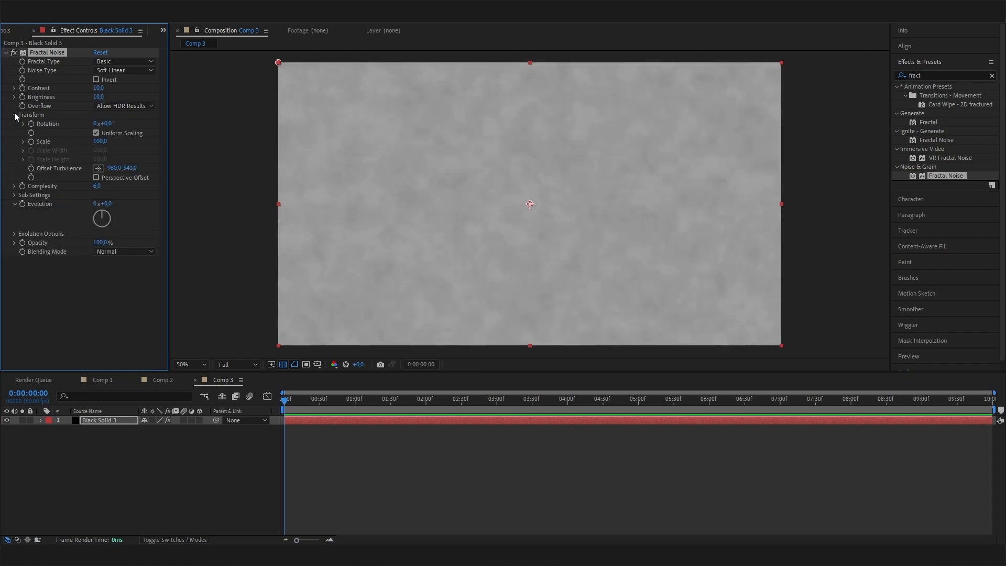
{"action": "left_click", "coordinate": [100, 141]}
{"action": "type", "text": "1000"}
{"action": "key", "text": "Return"}
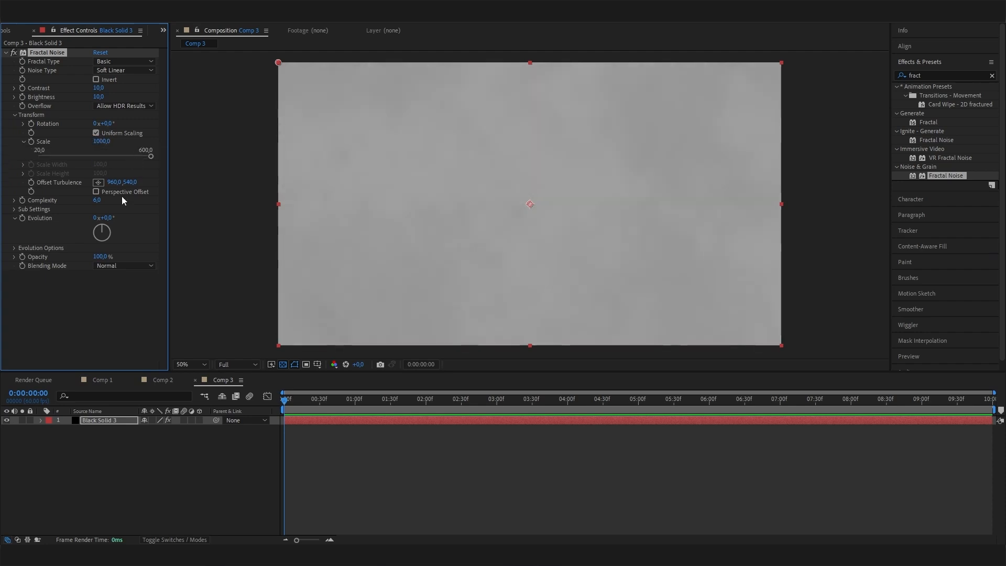
{"action": "left_click", "coordinate": [96, 200]}
{"action": "type", "text": "10"}
{"action": "key", "text": "Return"}
{"action": "left_click_drag", "start_coordinate": [96, 203], "coordinate": [314, 460]}
Animate the Fractal Noise evolution from 0° at the composition's start to 1x+275° at its end, and preview the motion
{"action": "left_click_drag", "start_coordinate": [301, 403], "coordinate": [108, 413]}
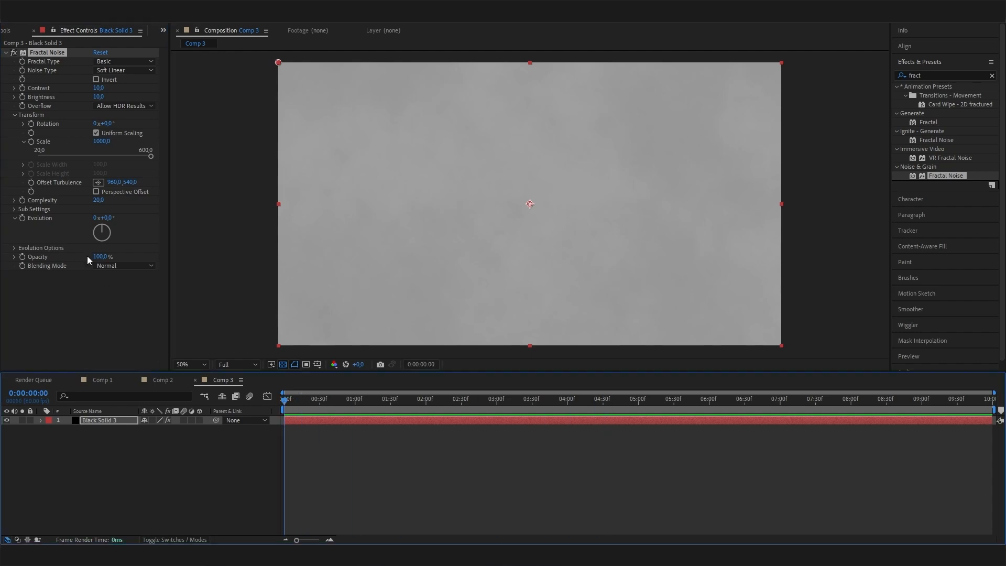
{"action": "left_click", "coordinate": [22, 218]}
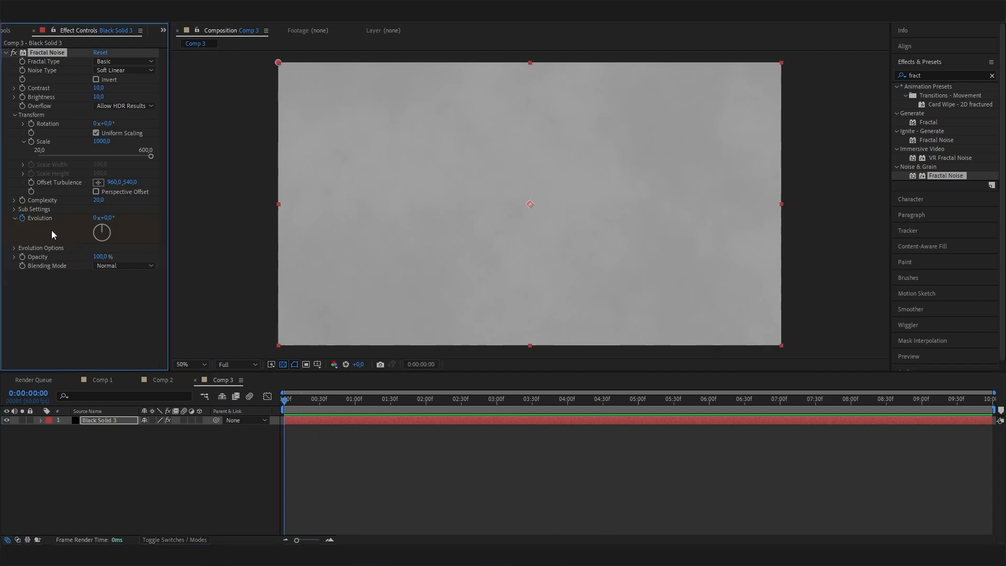
{"action": "left_click_drag", "start_coordinate": [652, 398], "coordinate": [992, 398]}
{"action": "left_click_drag", "start_coordinate": [106, 225], "coordinate": [51, 228]}
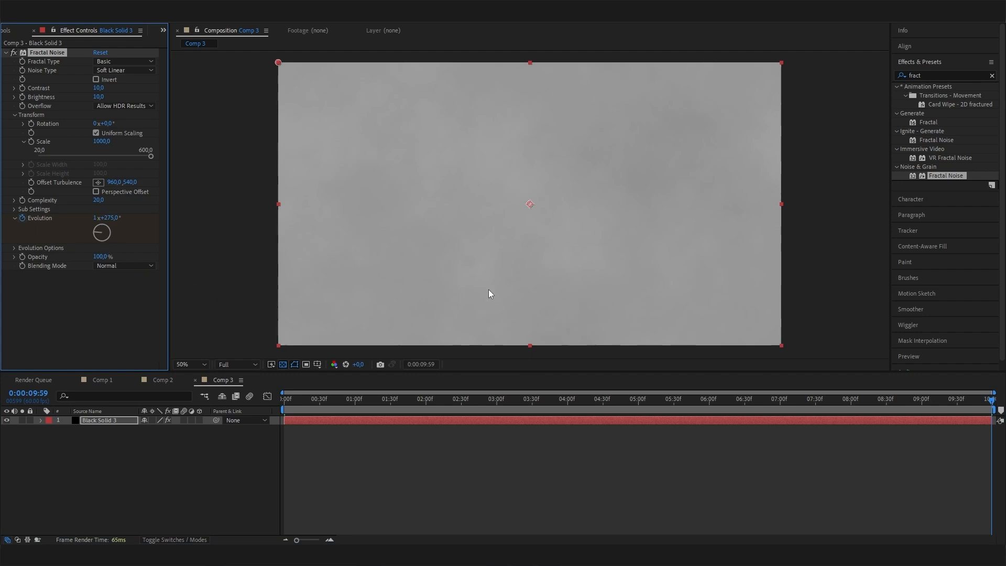
{"action": "left_click_drag", "start_coordinate": [464, 399], "coordinate": [669, 398]}
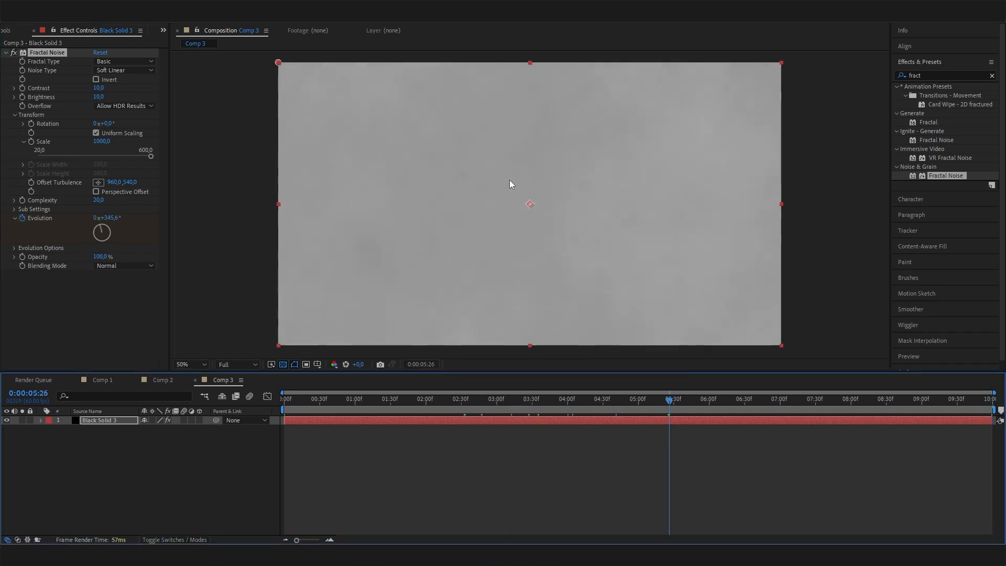
{"action": "left_click_drag", "start_coordinate": [474, 399], "coordinate": [57, 435]}
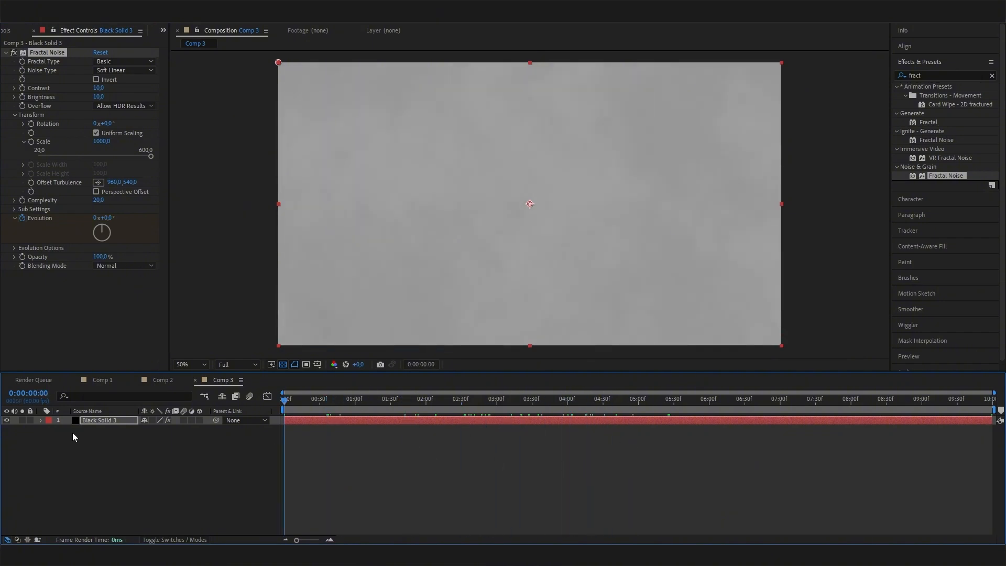
Find the Noise effect from the Noise & Grain category and apply it to Black Solid 3 below Fractal Noise
{"action": "left_click", "coordinate": [935, 70]}
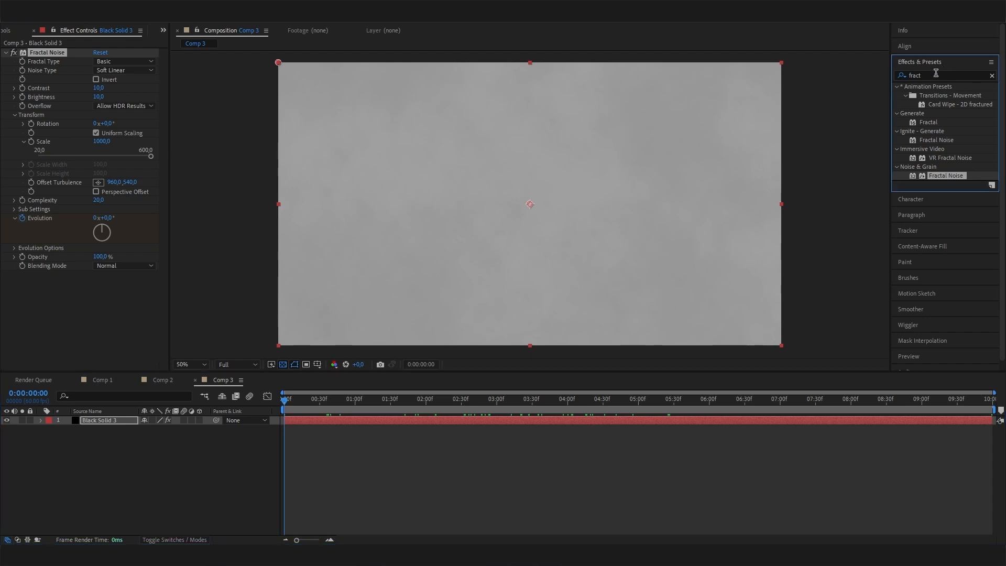
{"action": "left_click_drag", "start_coordinate": [936, 73], "coordinate": [888, 78]}
{"action": "type", "text": "noise"}
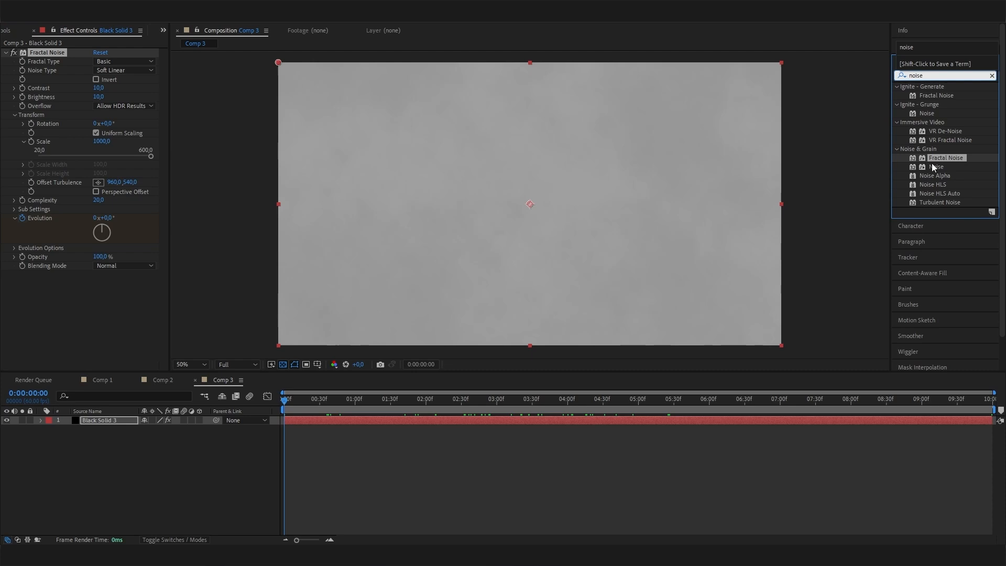
{"action": "left_click_drag", "start_coordinate": [932, 164], "coordinate": [144, 304]}
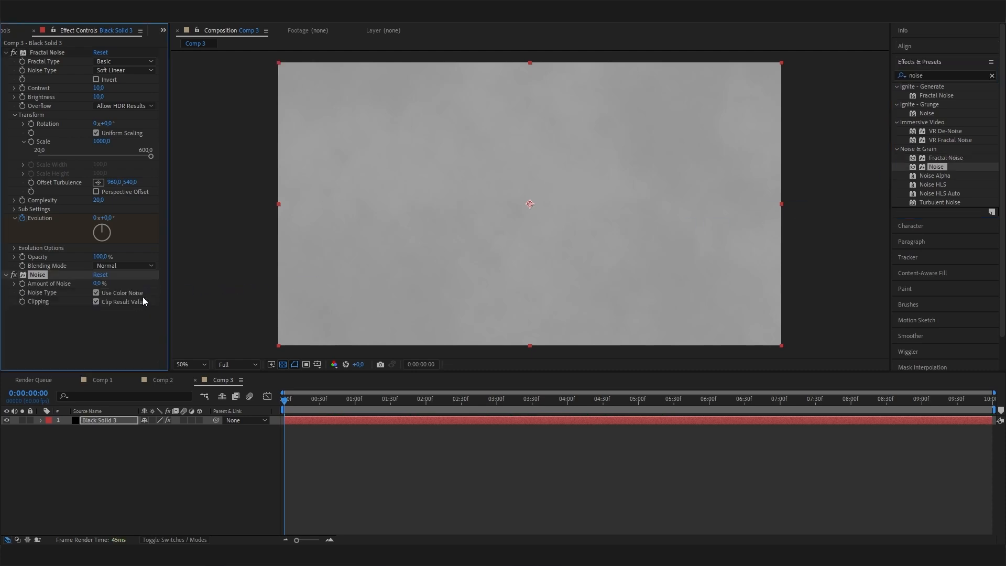
Set the Noise effect's amount of noise to 12% and disable color noise
{"action": "left_click", "coordinate": [98, 284]}
{"action": "type", "text": "10"}
{"action": "key", "text": "Return"}
{"action": "left_click", "coordinate": [104, 284]}
{"action": "type", "text": "12"}
{"action": "left_click", "coordinate": [122, 342]}
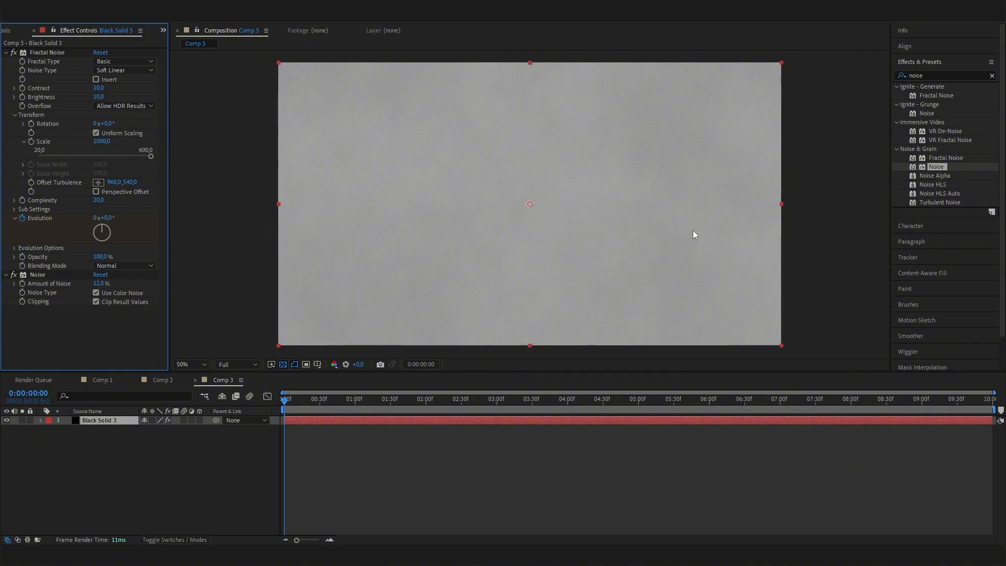
{"action": "left_click", "coordinate": [98, 293]}
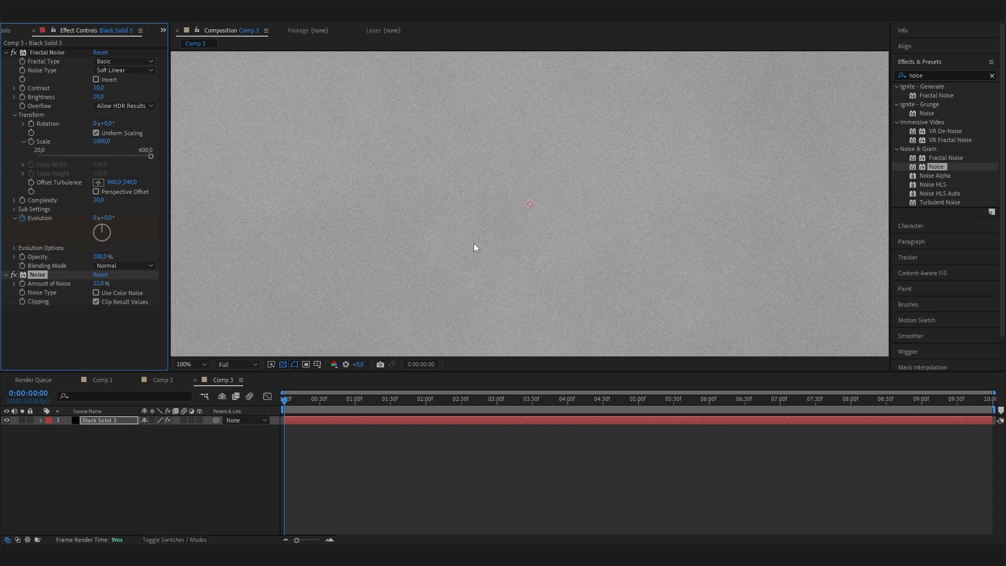
Search the effects for "trit" and apply Tritone to Black Solid 3
{"action": "left_click", "coordinate": [950, 79]}
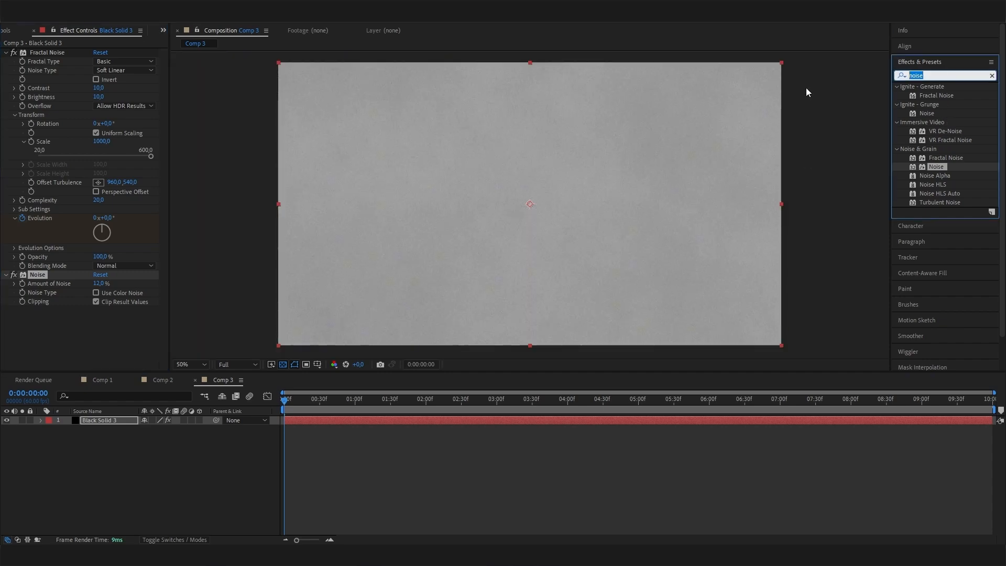
{"action": "key", "text": "BackSpace"}
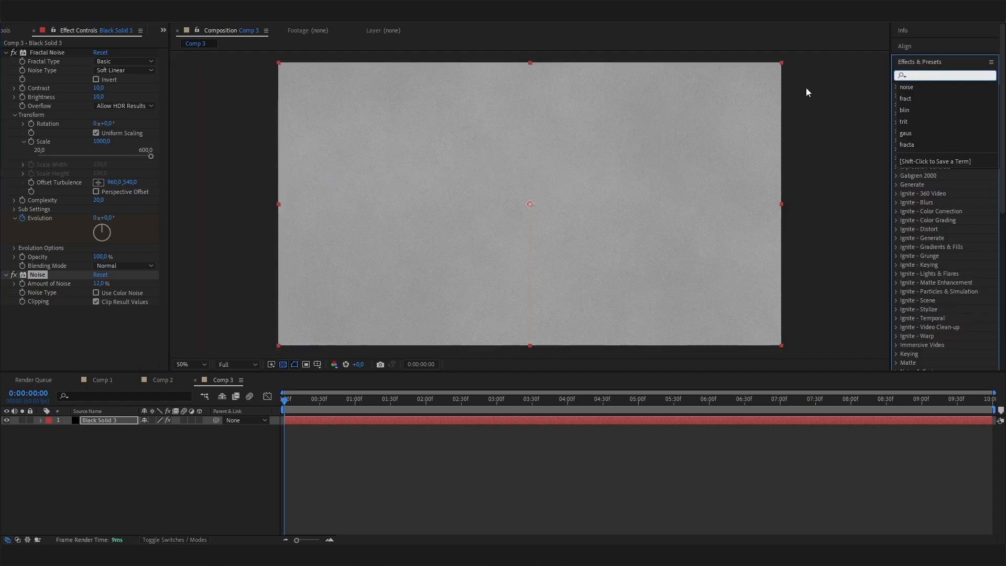
{"action": "type", "text": "trit"}
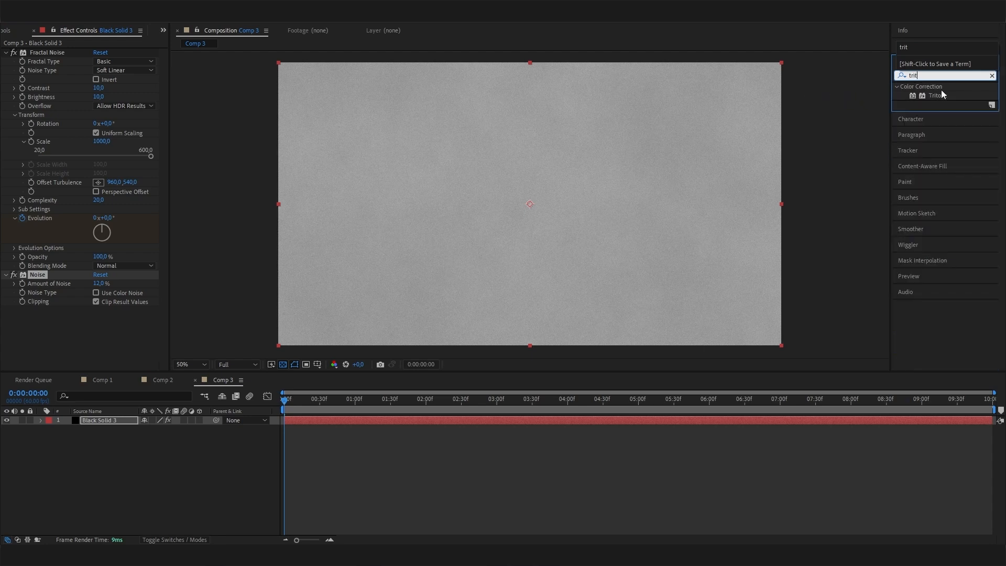
{"action": "double_click", "coordinate": [941, 93]}
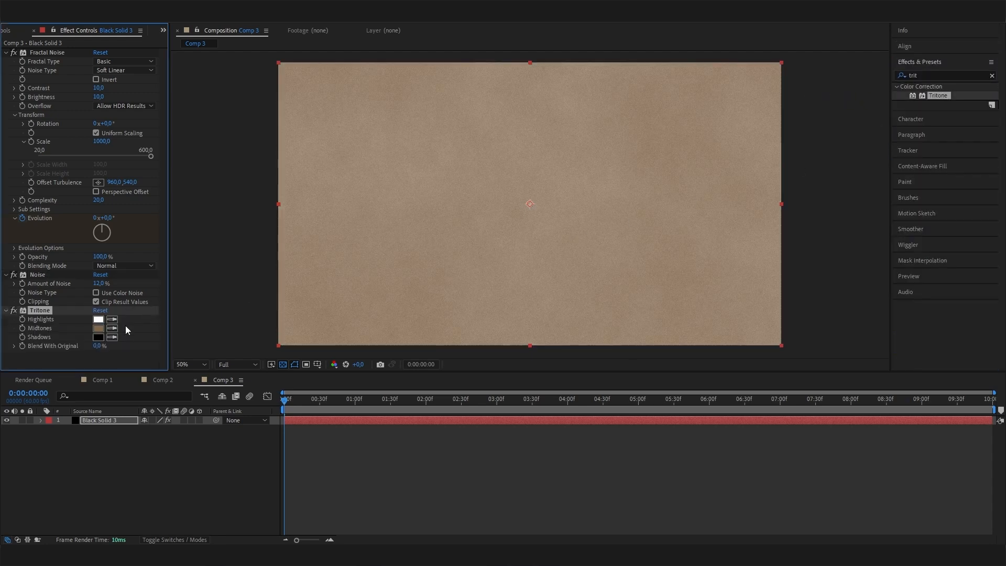
Set the Tritone midtones color to 0C0C0C and the shadows color to 090909
{"action": "left_click", "coordinate": [98, 329]}
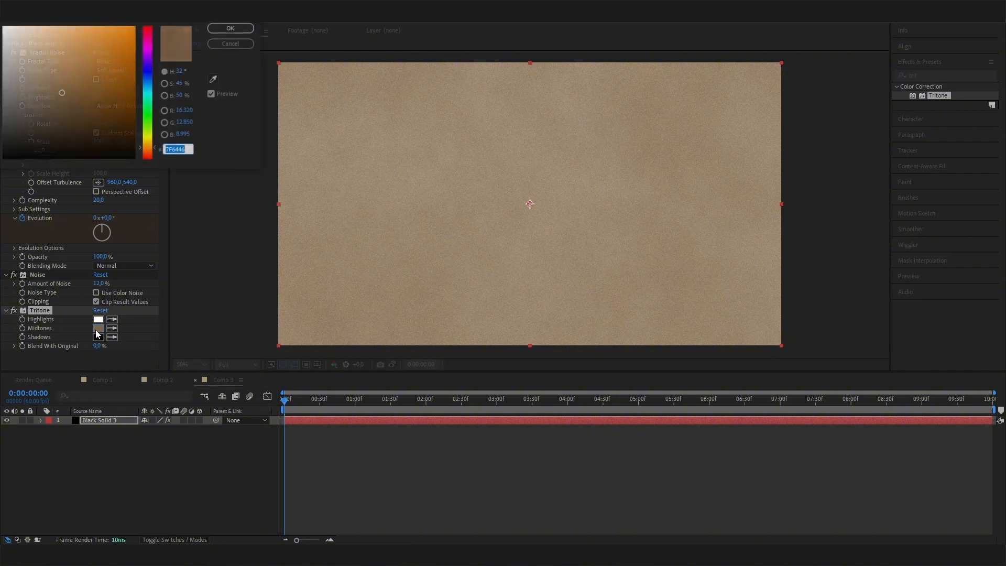
{"action": "mouse_move", "coordinate": [28, 151]}
{"action": "left_mouse_down"}
{"action": "mouse_move", "coordinate": [3, 142]}
{"action": "mouse_move", "coordinate": [2, 153]}
{"action": "left_mouse_up"}
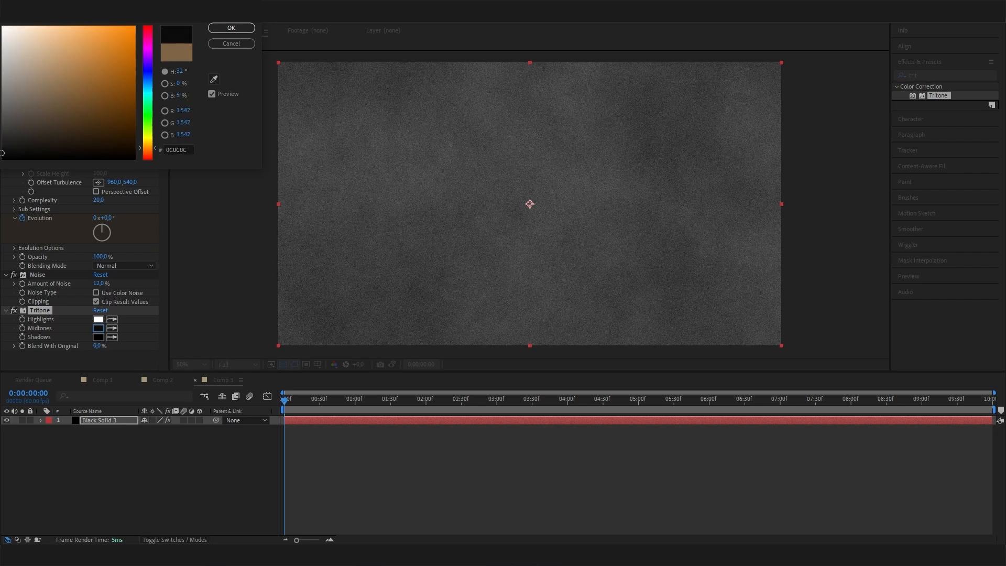
{"action": "left_click", "coordinate": [231, 28]}
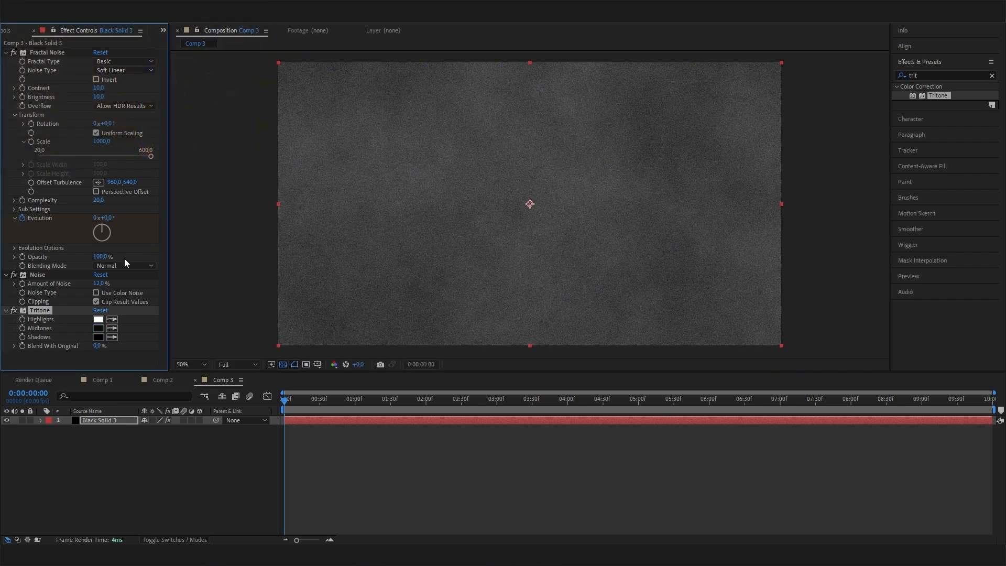
{"action": "left_click", "coordinate": [103, 338]}
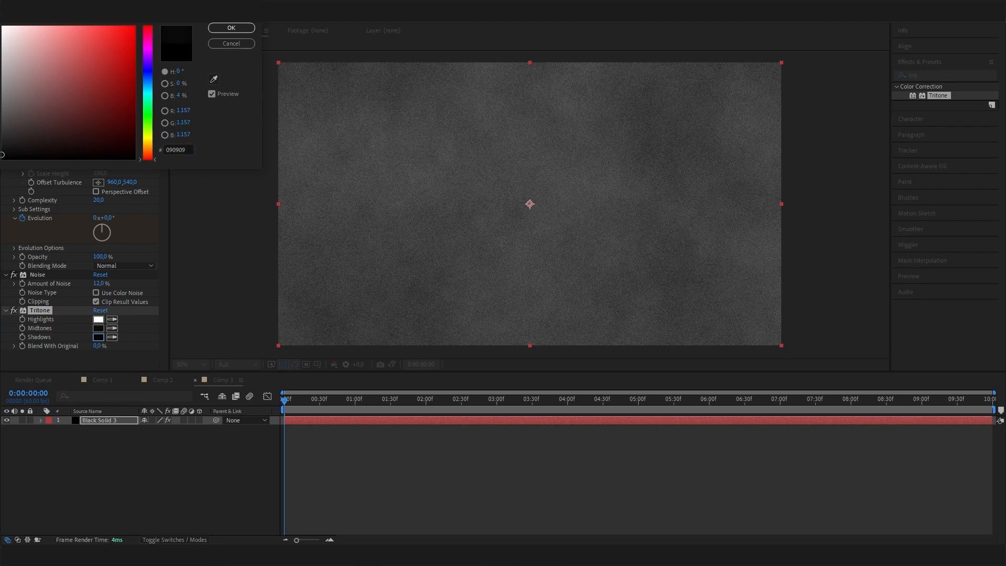
{"action": "left_click", "coordinate": [231, 28]}
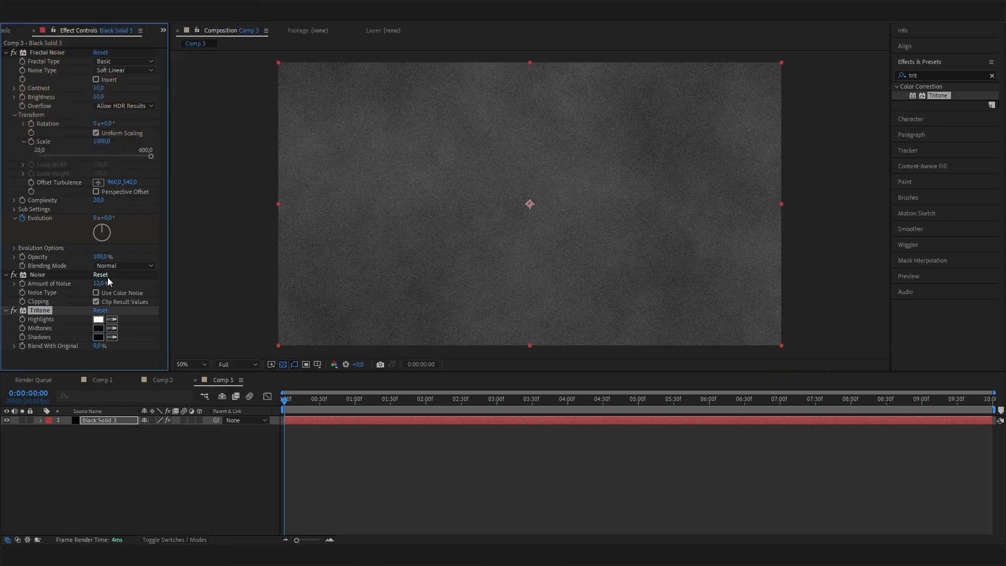
Change the Tritone highlights color to a medium grey and preview the dark background along the timeline
{"action": "left_click", "coordinate": [98, 319]}
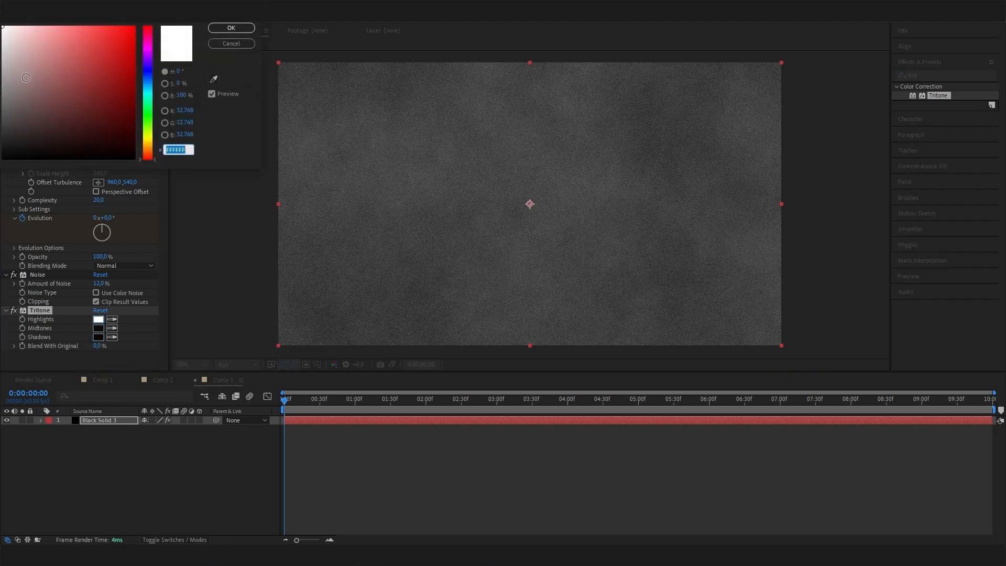
{"action": "mouse_move", "coordinate": [41, 84]}
{"action": "left_mouse_down"}
{"action": "mouse_move", "coordinate": [1, 82]}
{"action": "mouse_move", "coordinate": [2, 115]}
{"action": "mouse_move", "coordinate": [2, 101]}
{"action": "left_mouse_up"}
{"action": "left_click", "coordinate": [215, 29]}
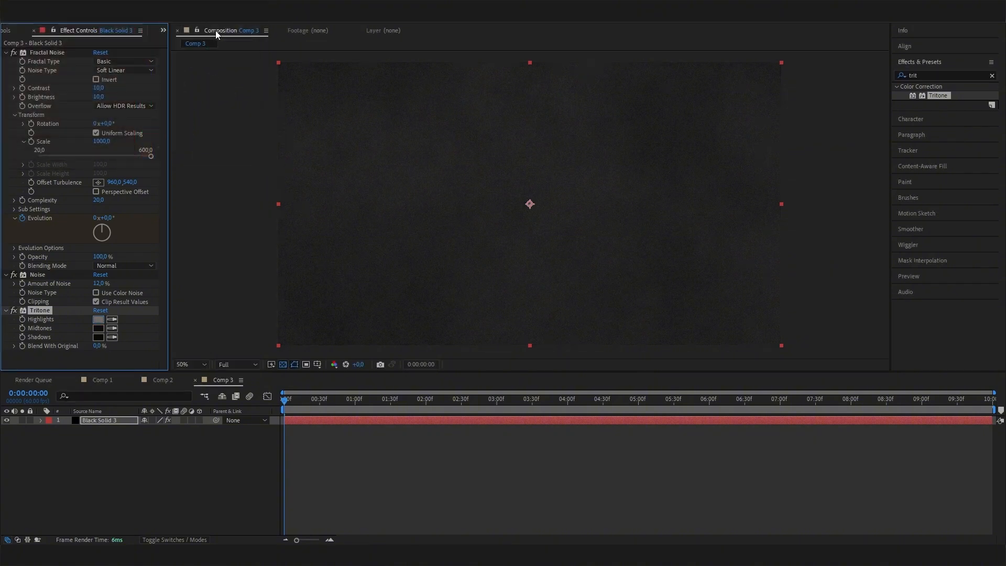
{"action": "left_click_drag", "start_coordinate": [314, 412], "coordinate": [544, 445]}
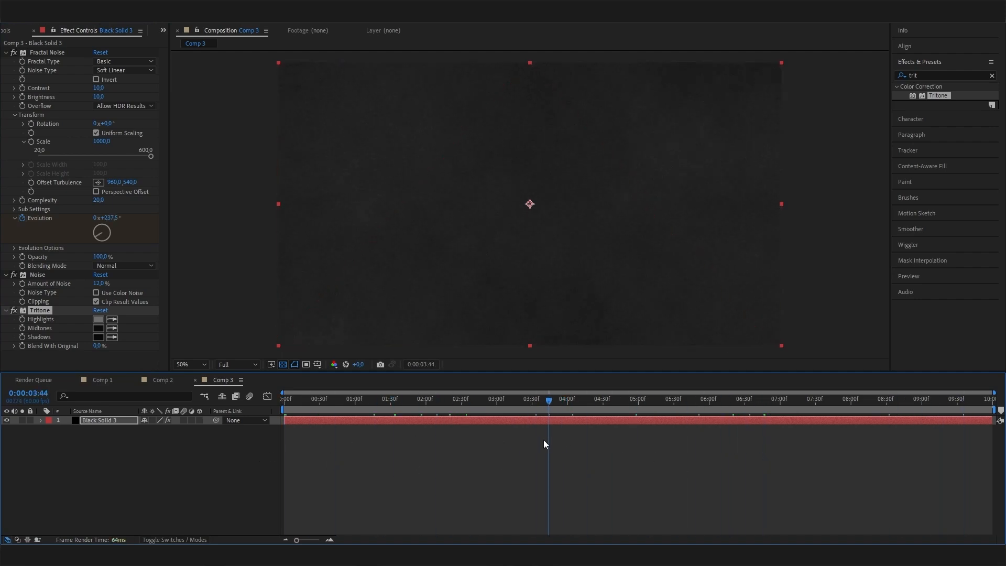
{"action": "left_click_drag", "start_coordinate": [561, 404], "coordinate": [649, 410]}
Create a new black solid layer above Black Solid 3
{"action": "right_click", "coordinate": [162, 460]}
{"action": "mouse_move", "coordinate": [234, 332]}
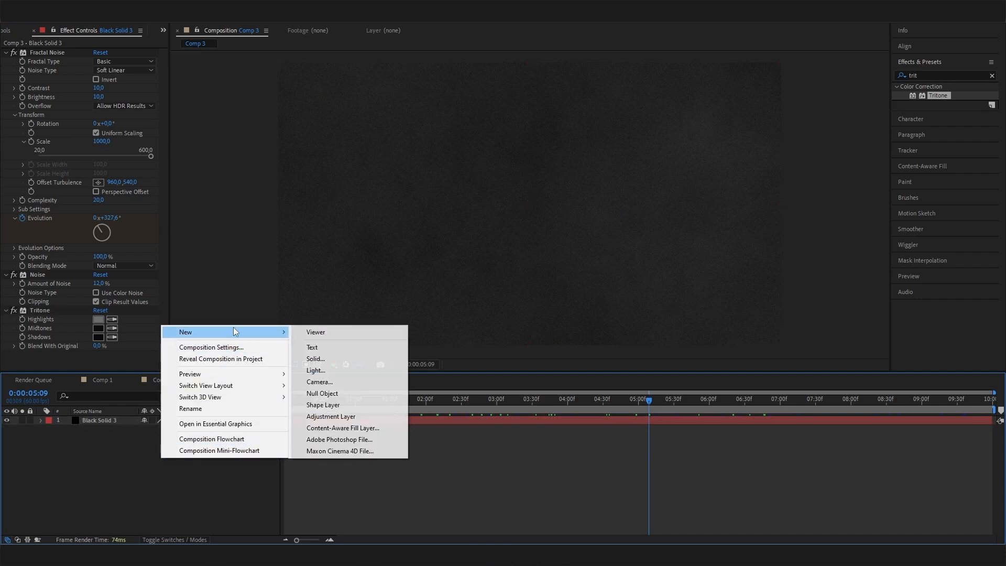
{"action": "left_click", "coordinate": [324, 362]}
{"action": "left_click", "coordinate": [163, 214]}
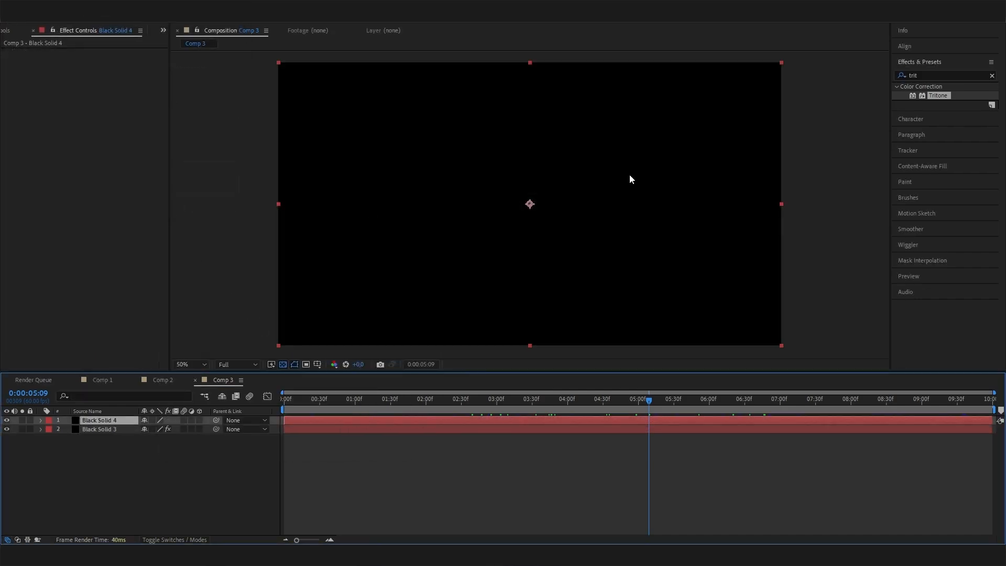
Search the effects for "venet" and apply the Venetian Blinds transition effect to the new solid
{"action": "left_click", "coordinate": [920, 76]}
{"action": "type", "text": "v"}
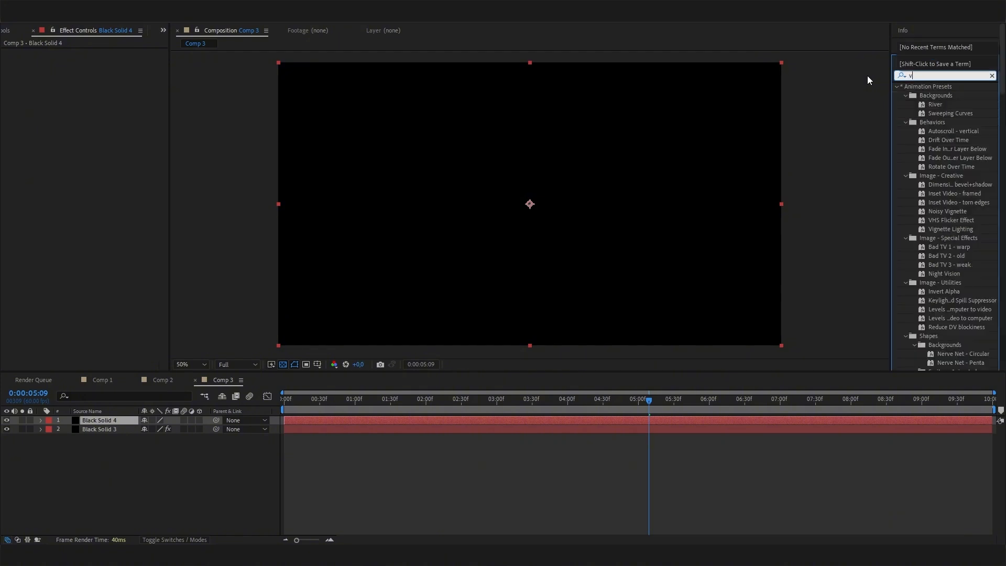
{"action": "type", "text": "enet"}
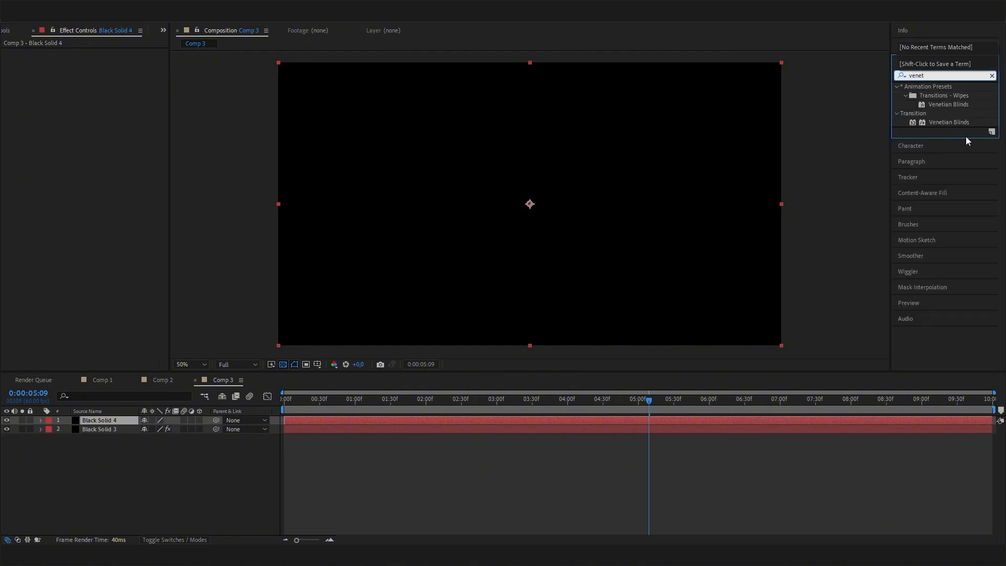
{"action": "double_click", "coordinate": [948, 122]}
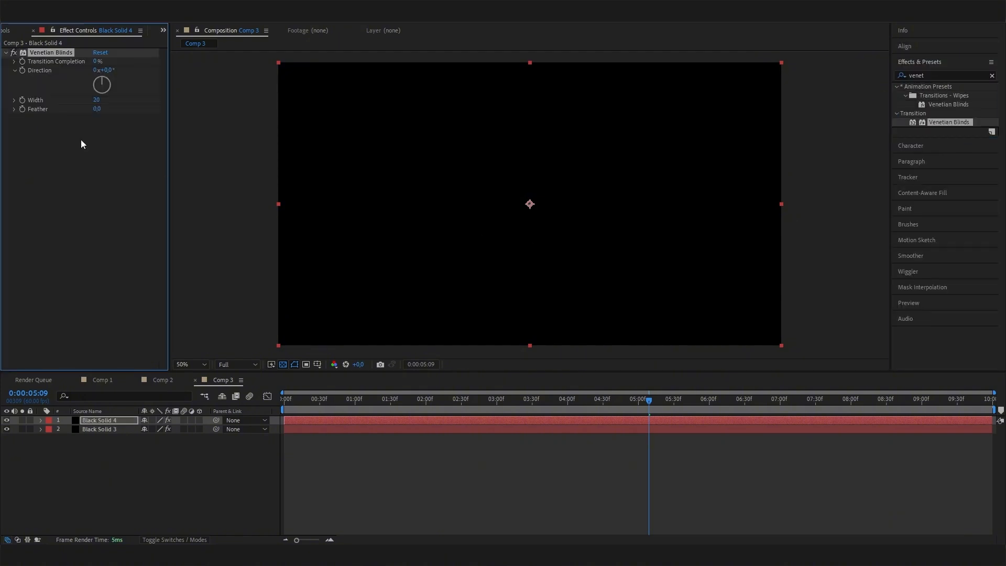
Set the Venetian Blinds direction to 90° and the transition completion to 85% on the top solid
{"action": "left_click", "coordinate": [100, 62]}
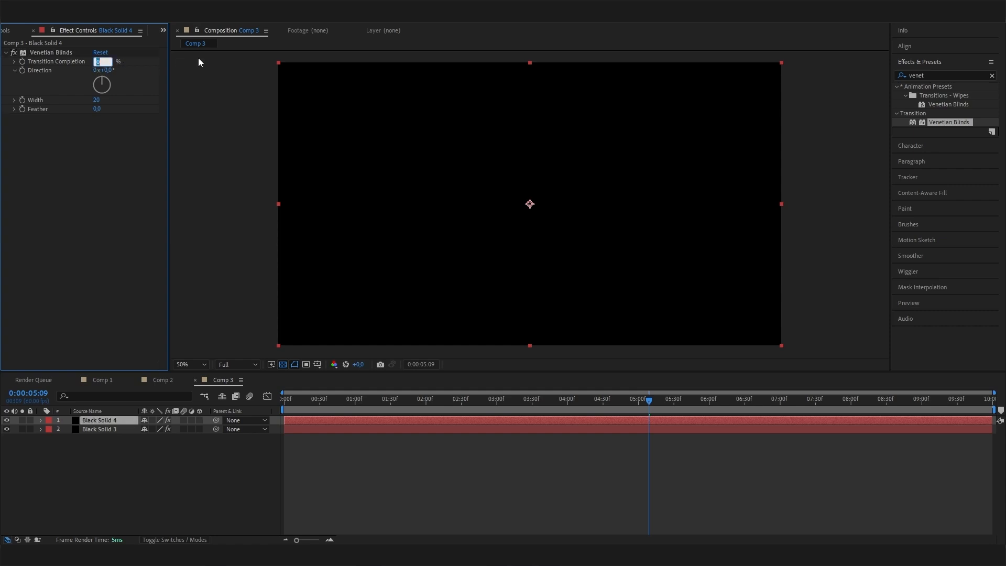
{"action": "type", "text": "90"}
{"action": "key", "text": "Return"}
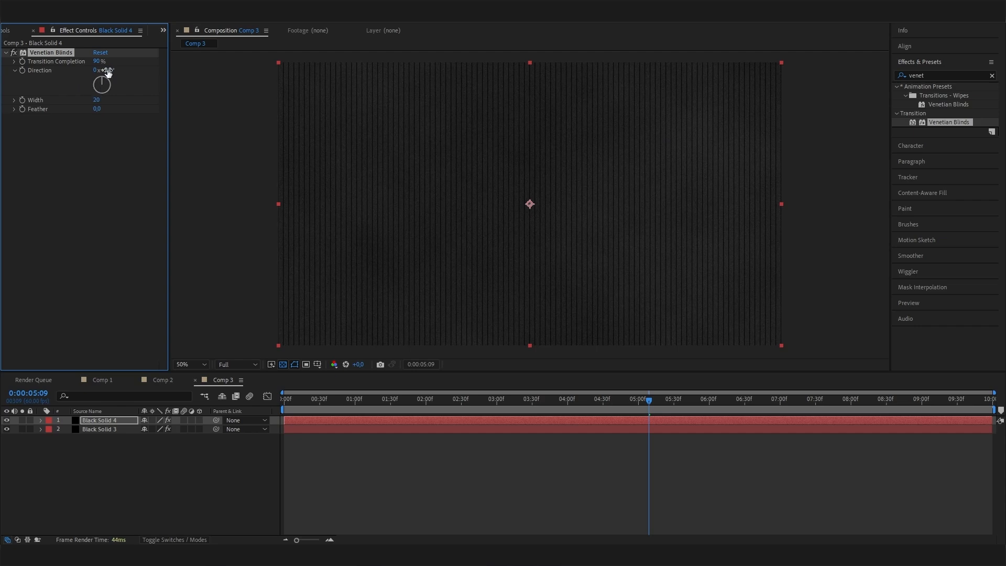
{"action": "left_click", "coordinate": [107, 71]}
{"action": "type", "text": "90"}
{"action": "key", "text": "Return"}
{"action": "mouse_move", "coordinate": [98, 62]}
{"action": "left_mouse_down"}
{"action": "mouse_move", "coordinate": [67, 64]}
{"action": "mouse_move", "coordinate": [115, 65]}
{"action": "left_mouse_up"}
Play back the composition to preview the lined background
{"action": "left_click", "coordinate": [323, 412]}
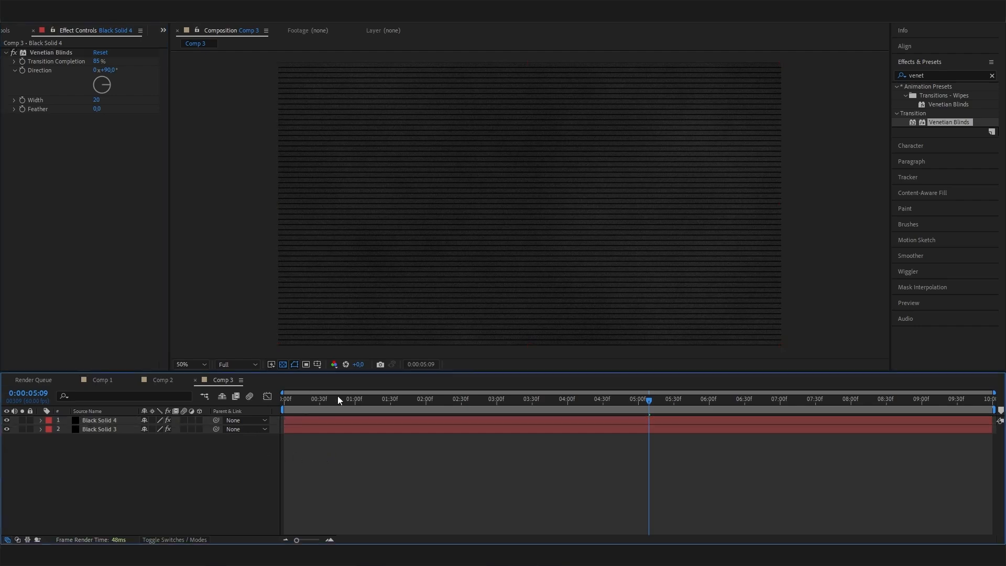
{"action": "key", "text": "space"}
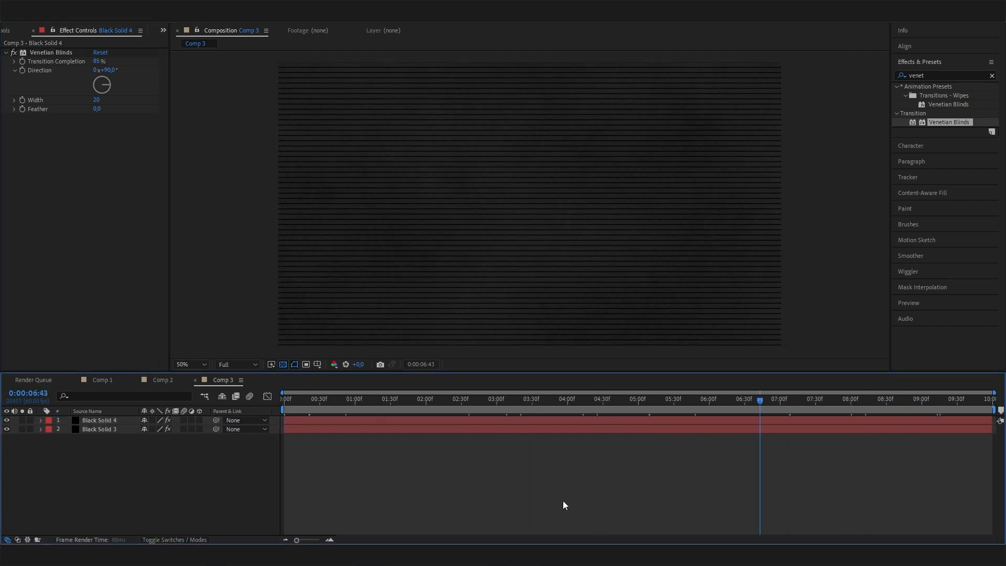
{"action": "key", "text": "space"}
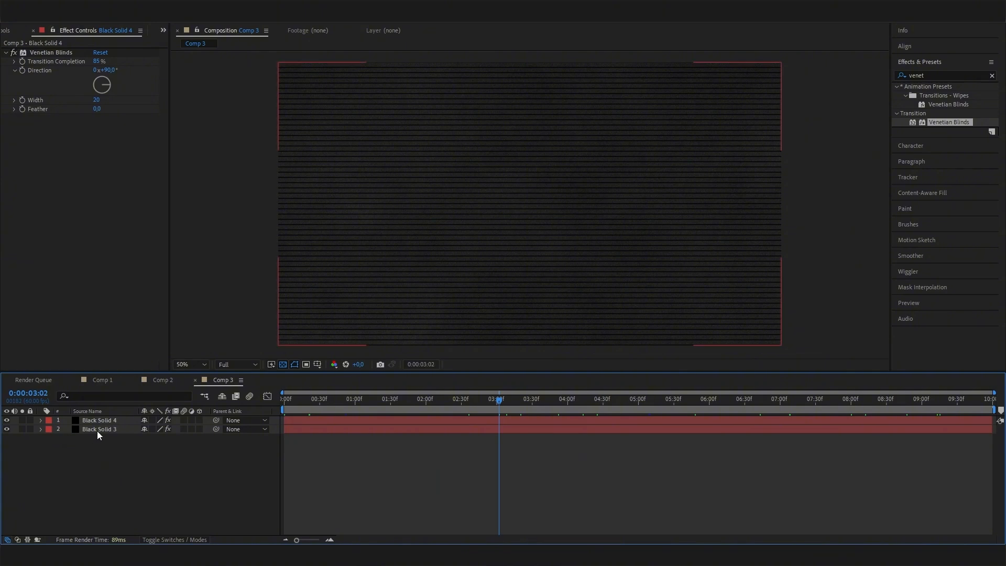
Create a text layer reading VINTAGE with a white fill and no stroke
{"action": "right_click", "coordinate": [29, 451]}
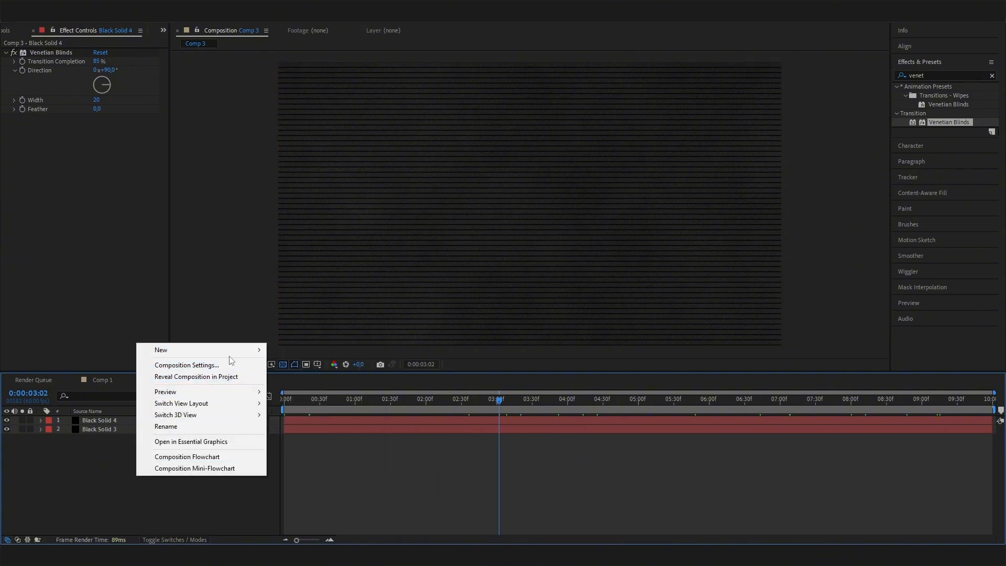
{"action": "left_click", "coordinate": [293, 364]}
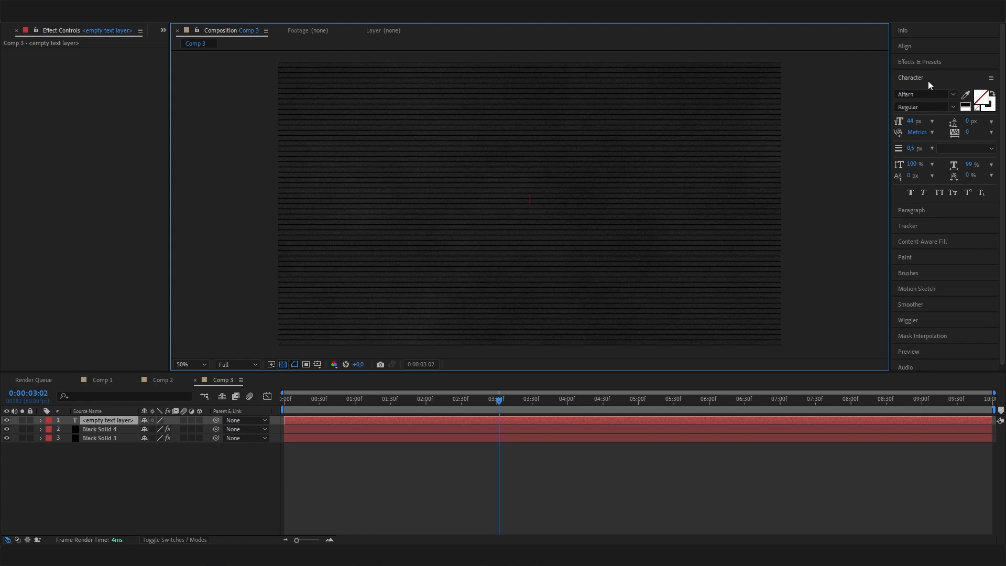
{"action": "left_click", "coordinate": [984, 102]}
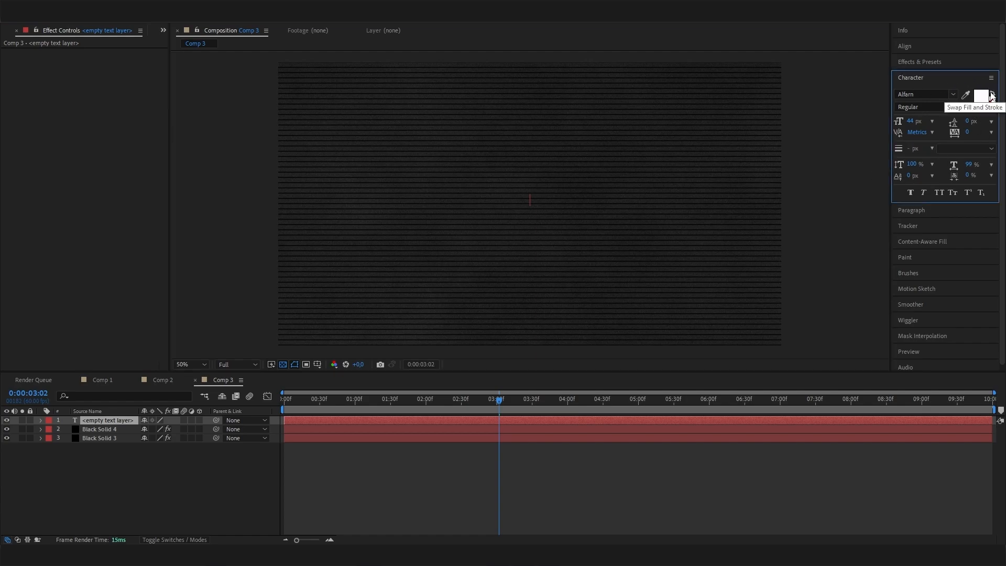
{"action": "left_click", "coordinate": [984, 100]}
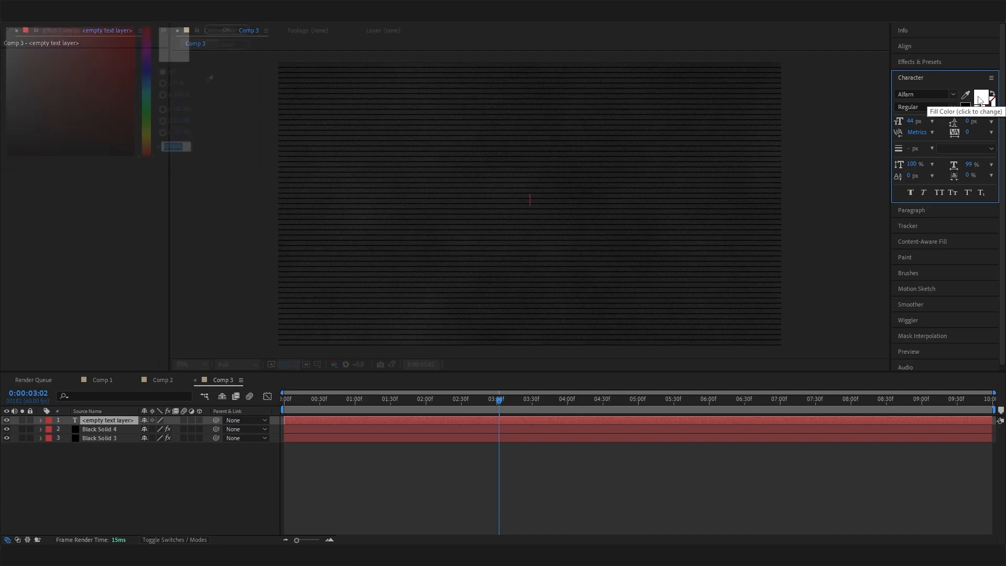
{"action": "left_click", "coordinate": [233, 28]}
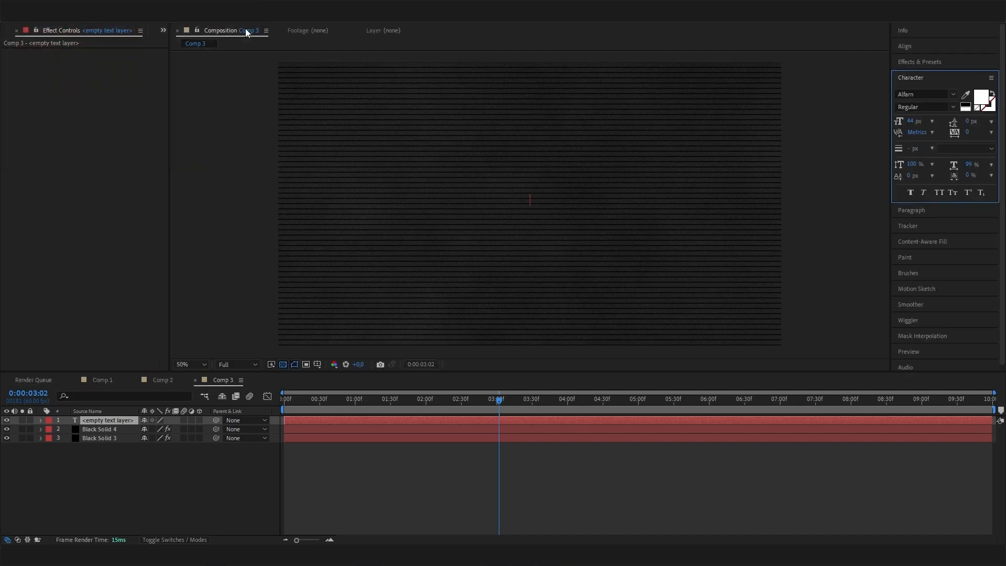
{"action": "left_click", "coordinate": [978, 109]}
{"action": "type", "text": "V"}
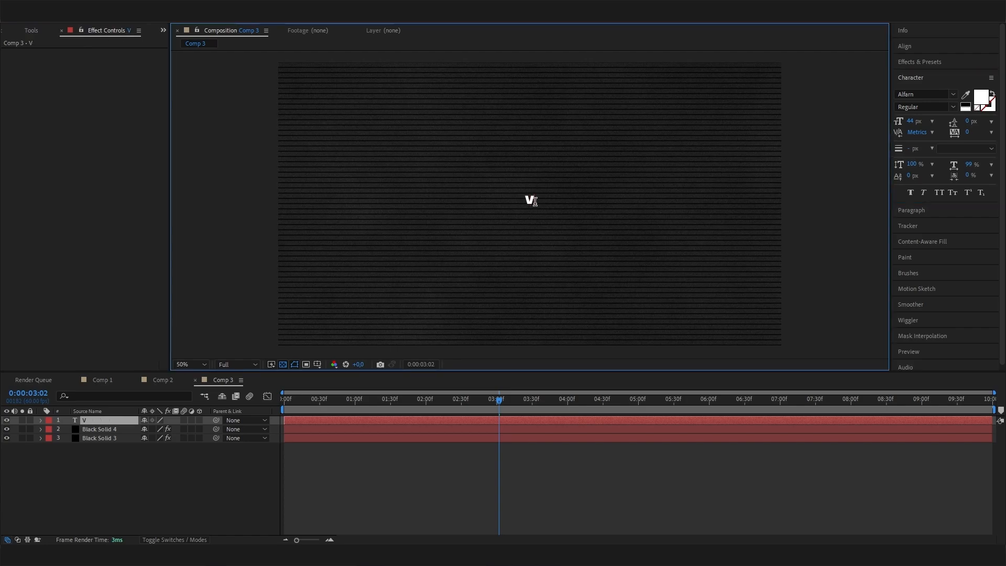
{"action": "type", "text": "INTAGE"}
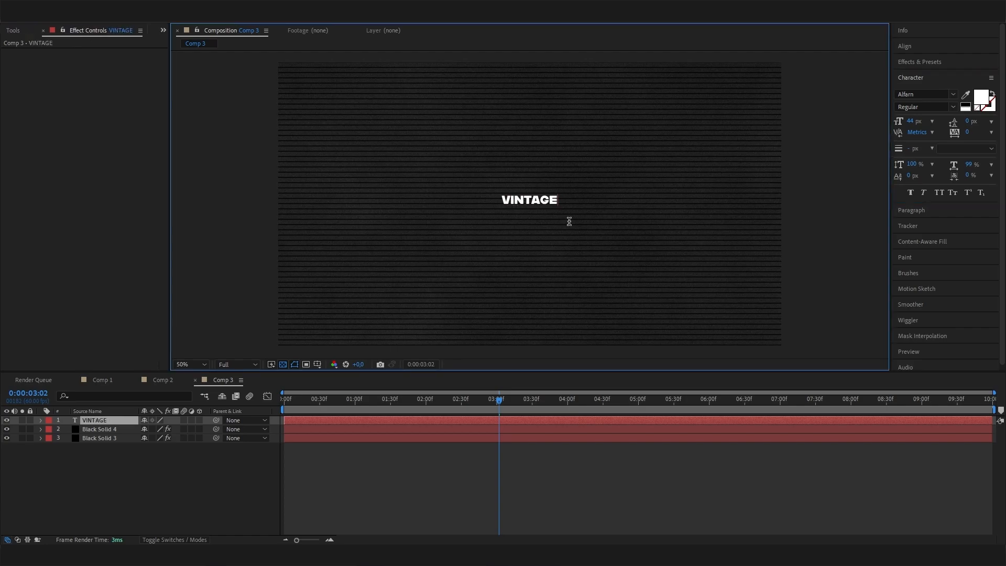
Scale the VINTAGE text layer to 476% and center it horizontally and vertically in the composition
{"action": "left_click", "coordinate": [118, 499]}
{"action": "left_click", "coordinate": [124, 422]}
{"action": "key", "text": "s"}
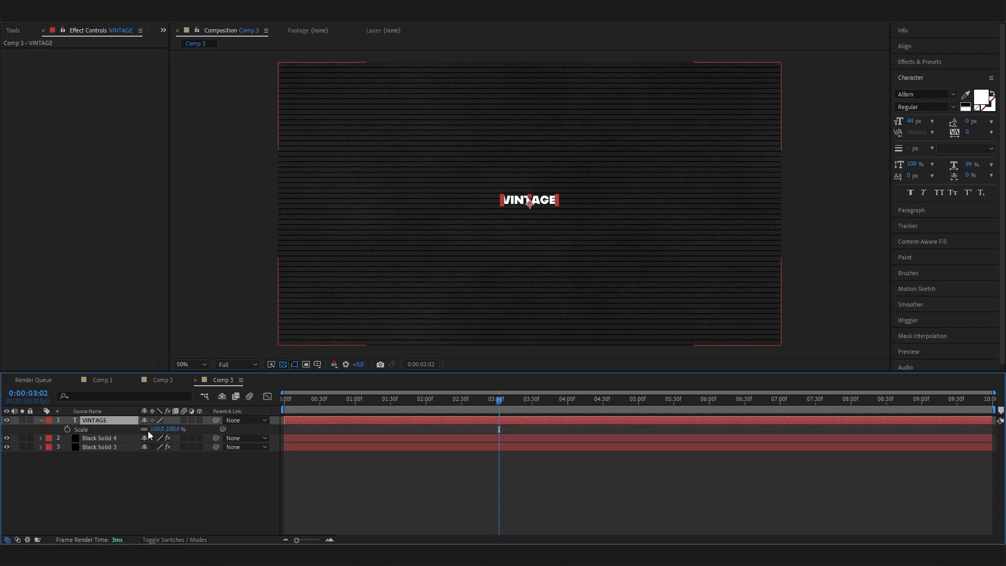
{"action": "left_click_drag", "start_coordinate": [176, 430], "coordinate": [368, 426]}
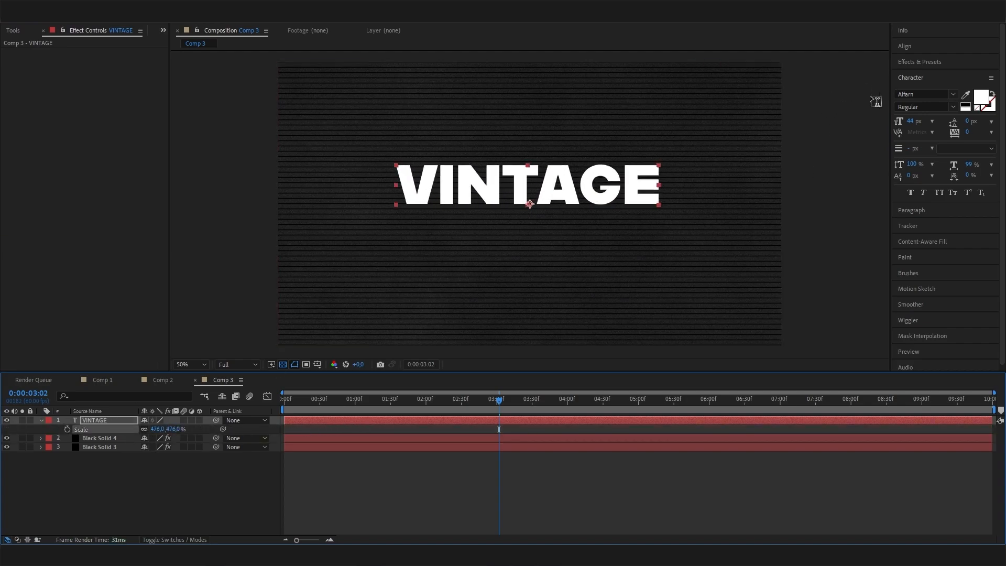
{"action": "left_click", "coordinate": [935, 46]}
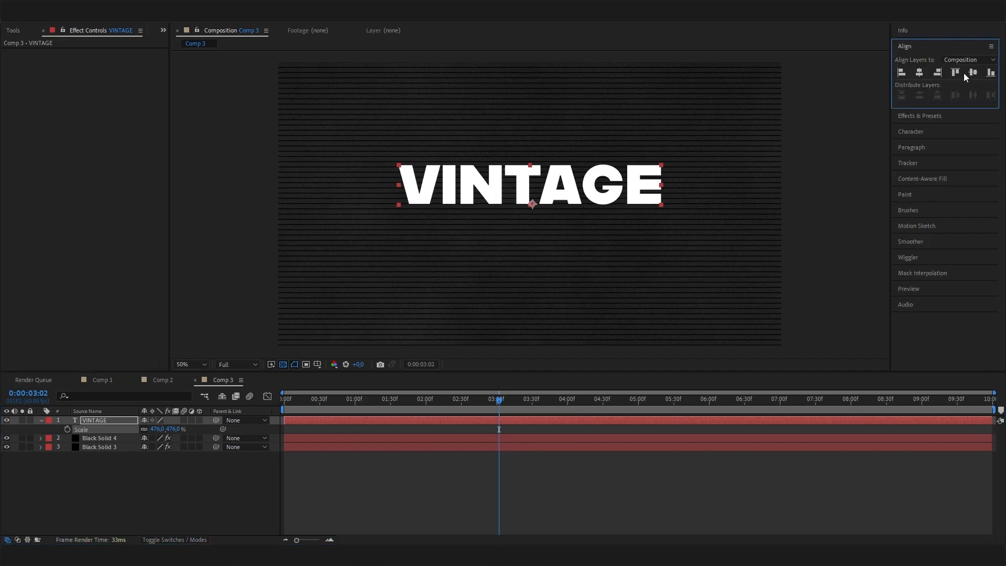
{"action": "left_click", "coordinate": [977, 73]}
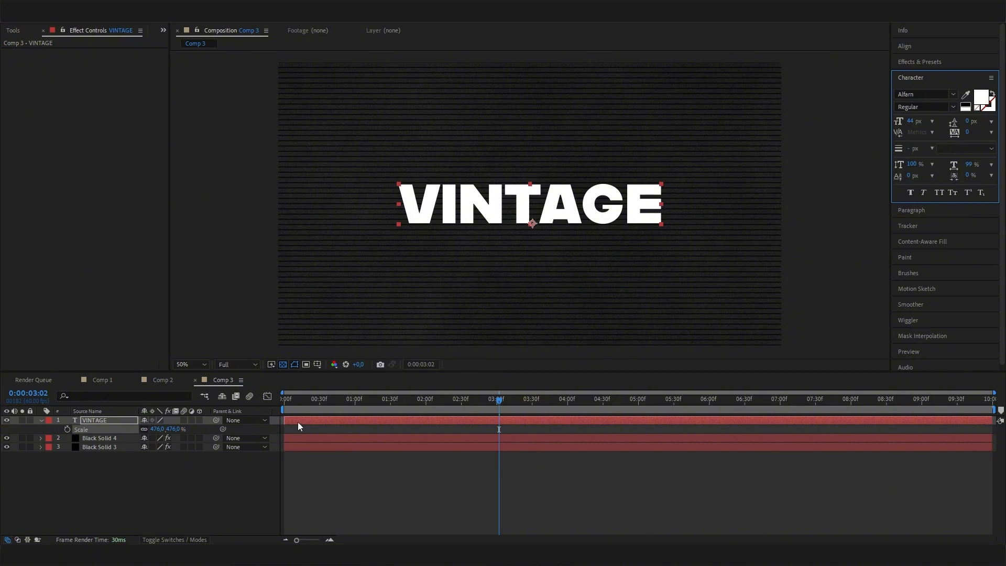
Apply the Jiggy text blur preset to the VINTAGE layer at the start of the timeline and preview the animation
{"action": "left_click", "coordinate": [103, 422]}
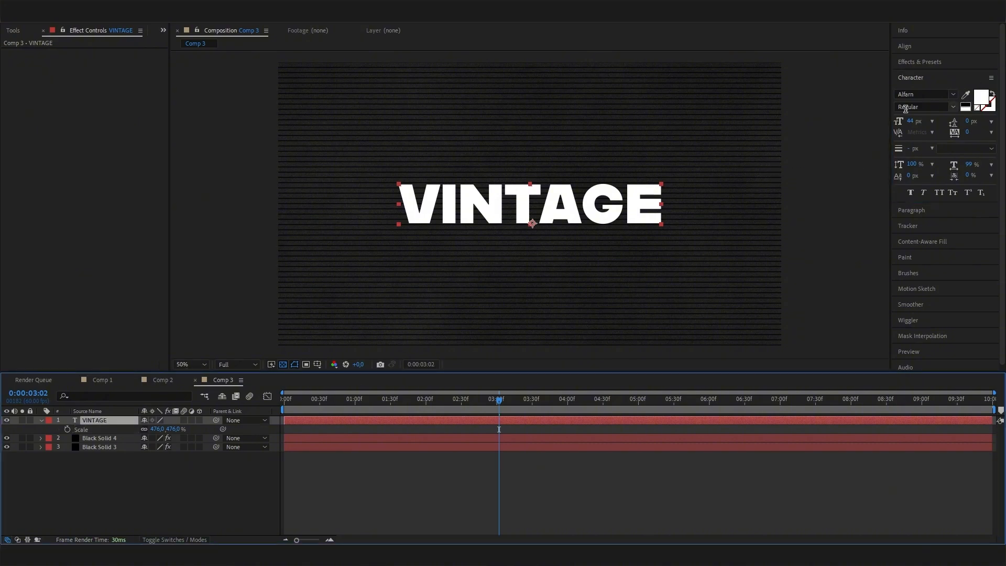
{"action": "left_click", "coordinate": [912, 62]}
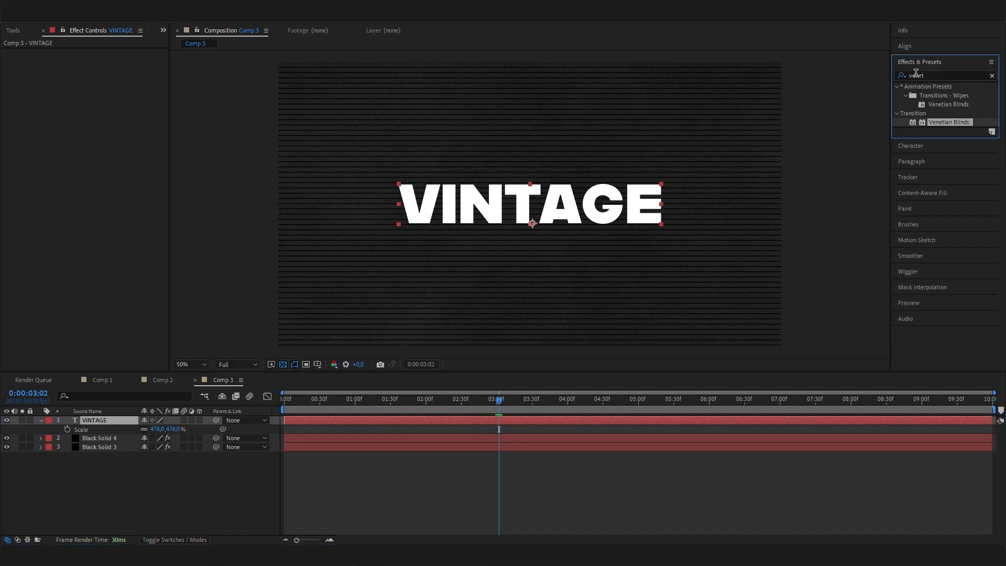
{"action": "left_click", "coordinate": [994, 77]}
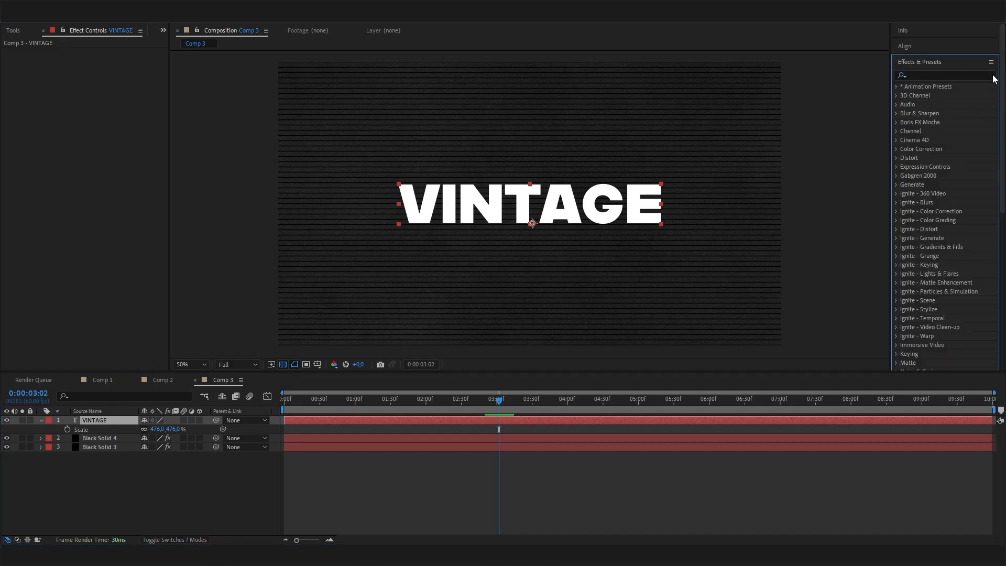
{"action": "left_click", "coordinate": [896, 87]}
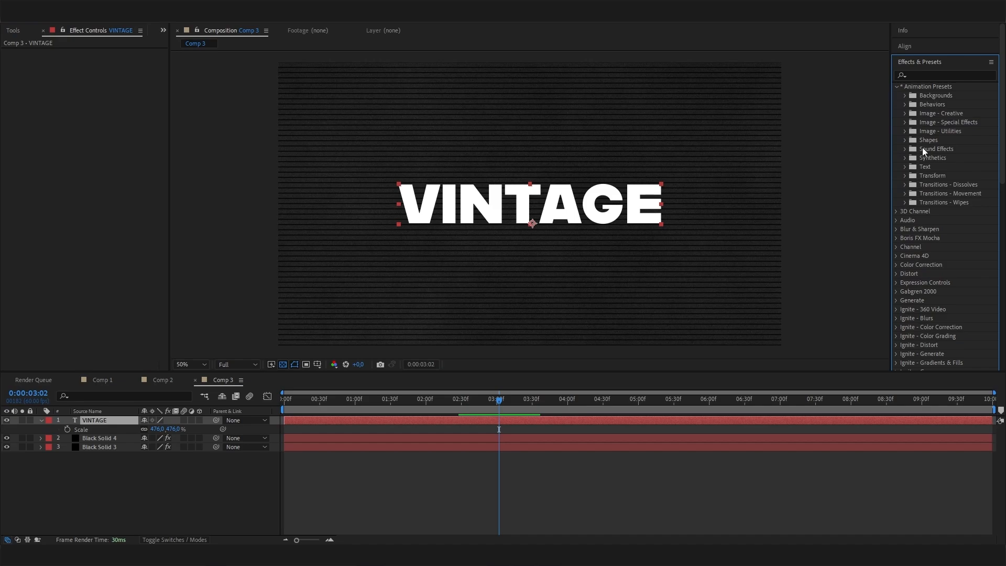
{"action": "left_click", "coordinate": [906, 166]}
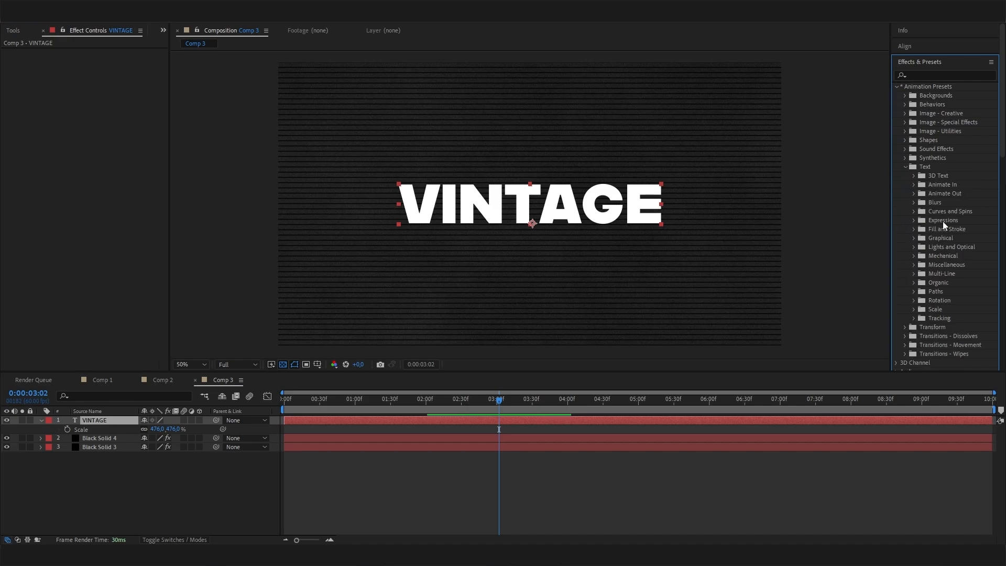
{"action": "left_click", "coordinate": [913, 204]}
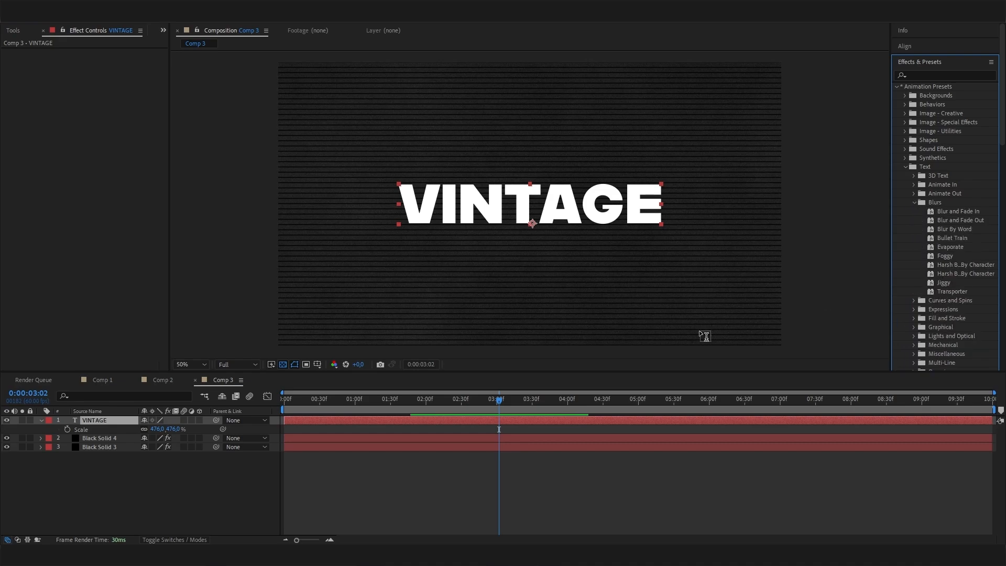
{"action": "left_click_drag", "start_coordinate": [400, 401], "coordinate": [273, 410]}
{"action": "left_click_drag", "start_coordinate": [943, 282], "coordinate": [111, 424]}
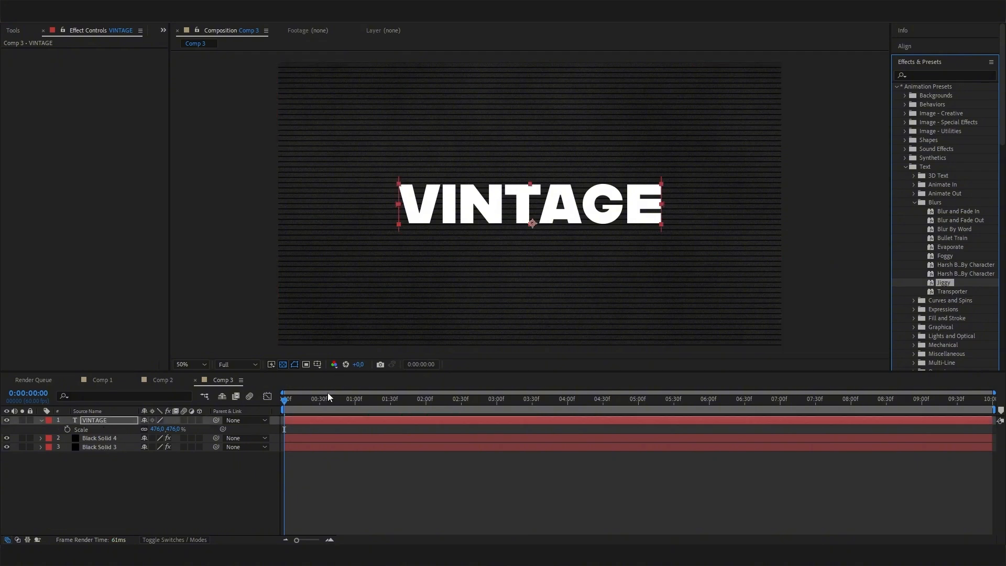
{"action": "left_click", "coordinate": [301, 397]}
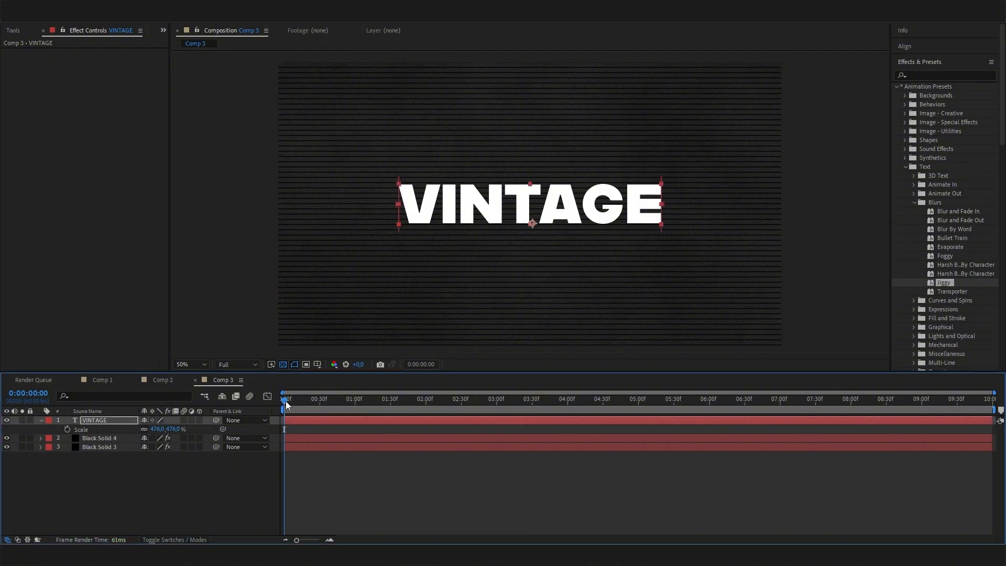
{"action": "left_click_drag", "start_coordinate": [285, 403], "coordinate": [380, 379]}
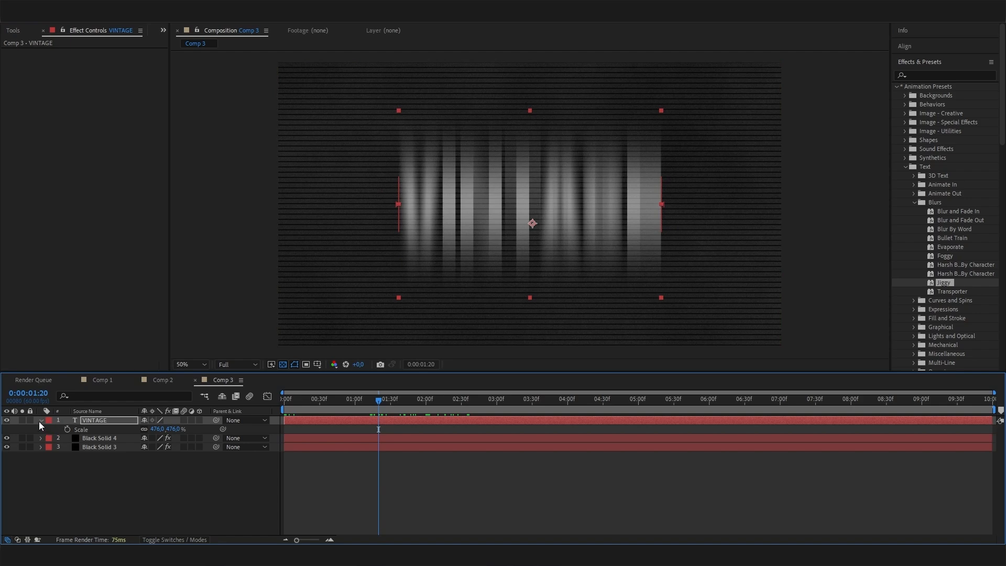
Change the Jiggy Animator's Blur expression on the VINTAGE layer to wiggle(7, 10)
{"action": "left_click", "coordinate": [41, 421]}
{"action": "left_click", "coordinate": [41, 420]}
{"action": "left_click", "coordinate": [59, 431]}
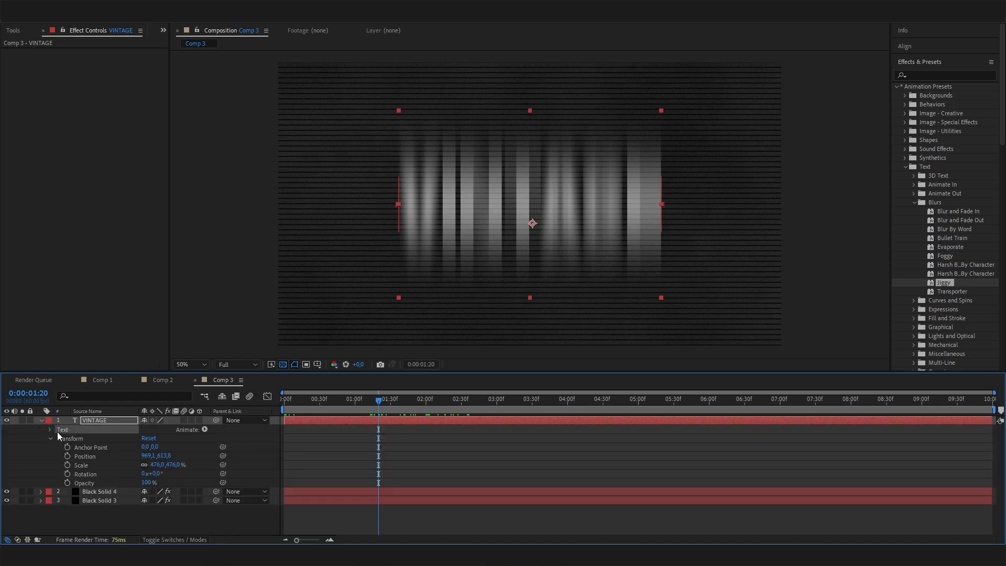
{"action": "left_click", "coordinate": [50, 429]}
{"action": "left_click", "coordinate": [59, 466]}
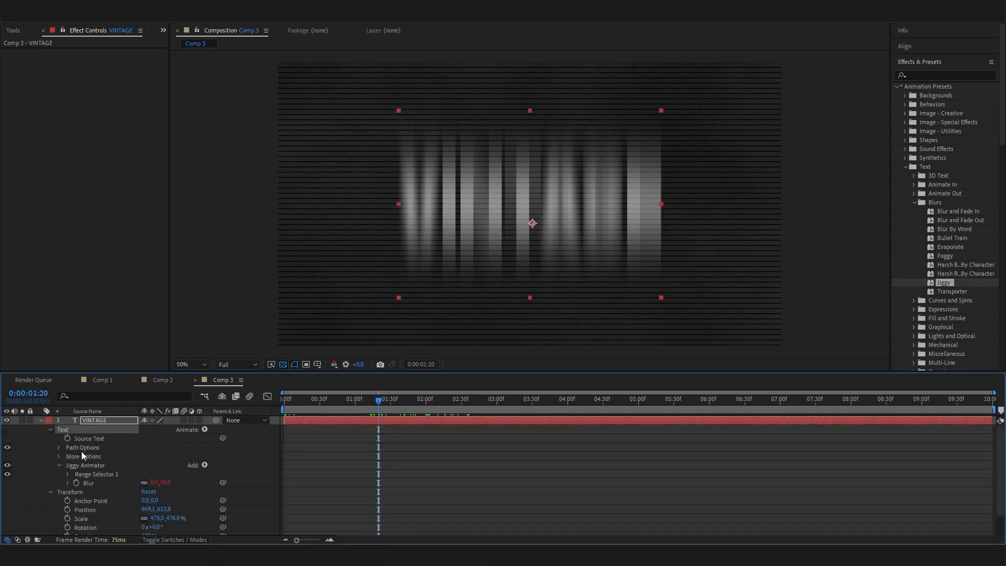
{"action": "left_click", "coordinate": [67, 483]}
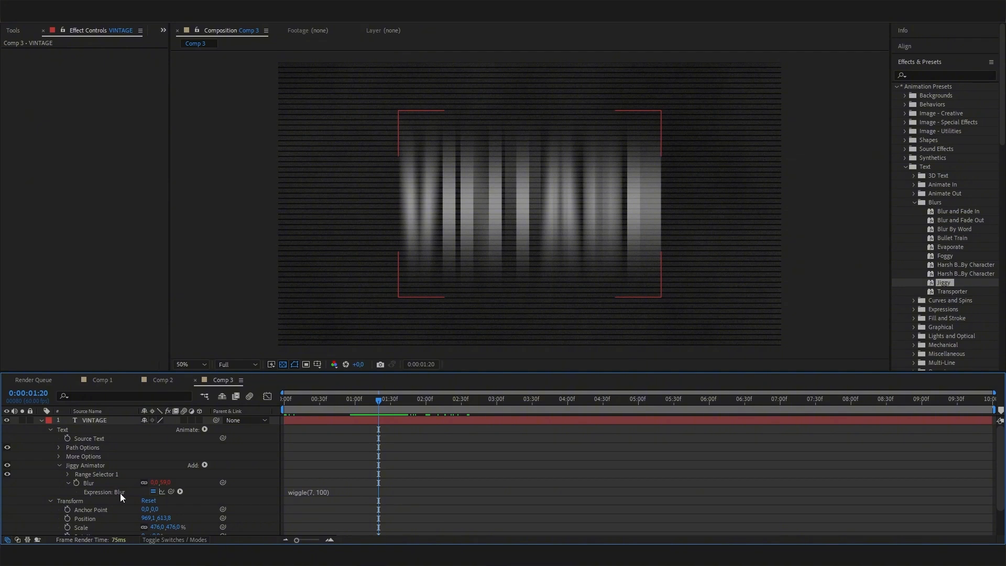
{"action": "left_click", "coordinate": [316, 492]}
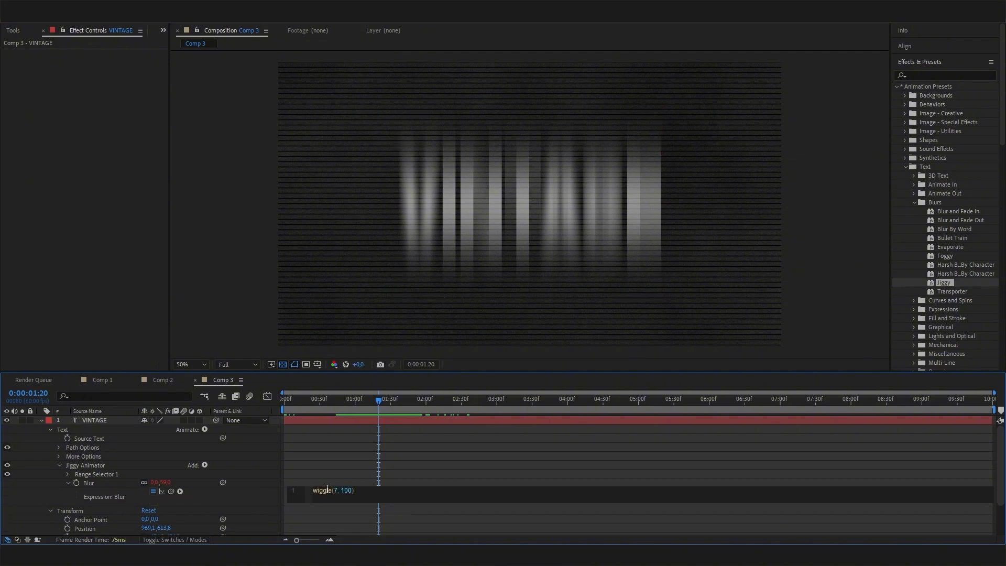
{"action": "left_click", "coordinate": [336, 495]}
{"action": "left_click", "coordinate": [345, 483]}
{"action": "left_click", "coordinate": [326, 497]}
{"action": "left_click", "coordinate": [411, 484]}
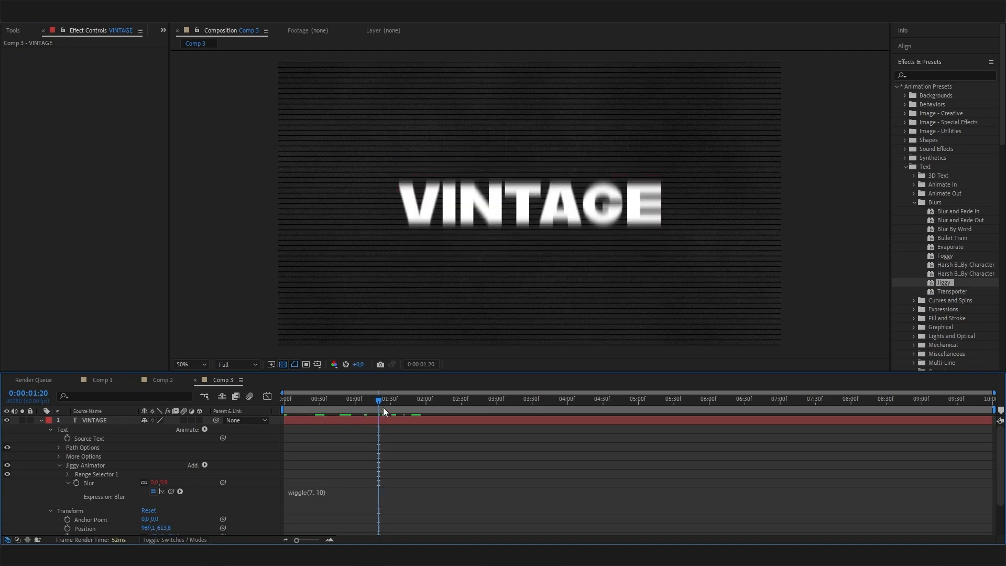
Preview the text blur along the timeline and compare it with the VHS text in Comp 1
{"action": "left_click_drag", "start_coordinate": [383, 404], "coordinate": [435, 401]}
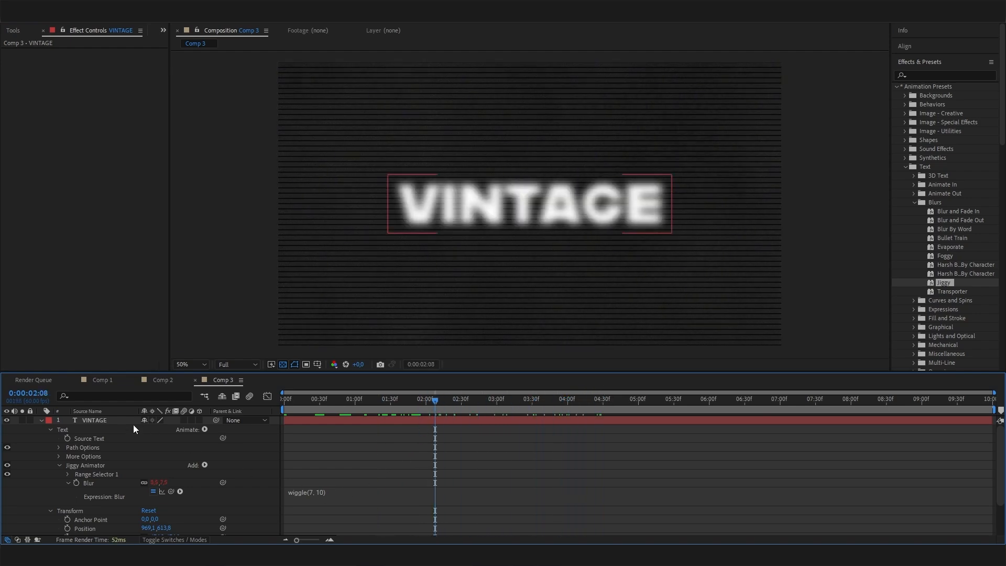
{"action": "left_click", "coordinate": [104, 383]}
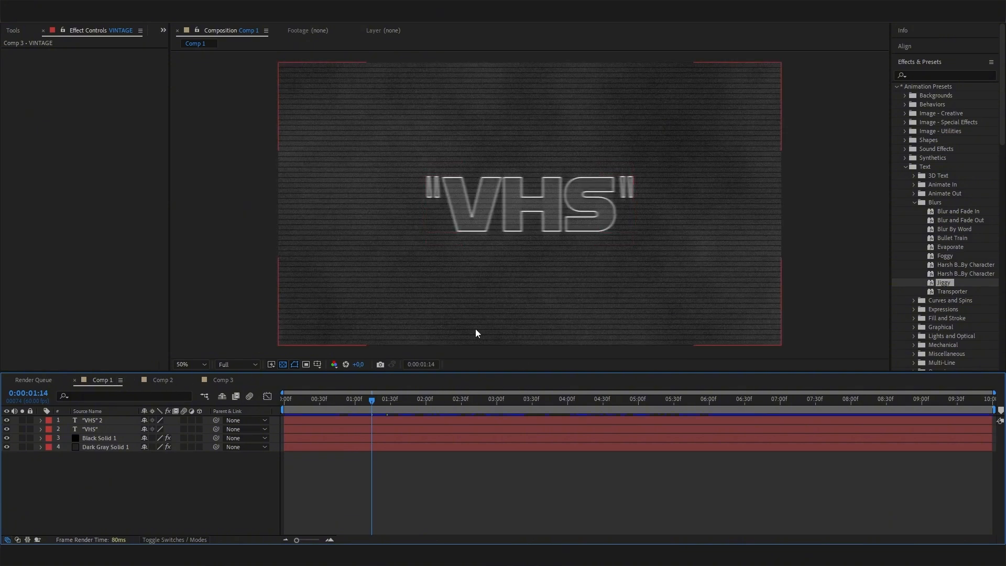
{"action": "left_click", "coordinate": [225, 380]}
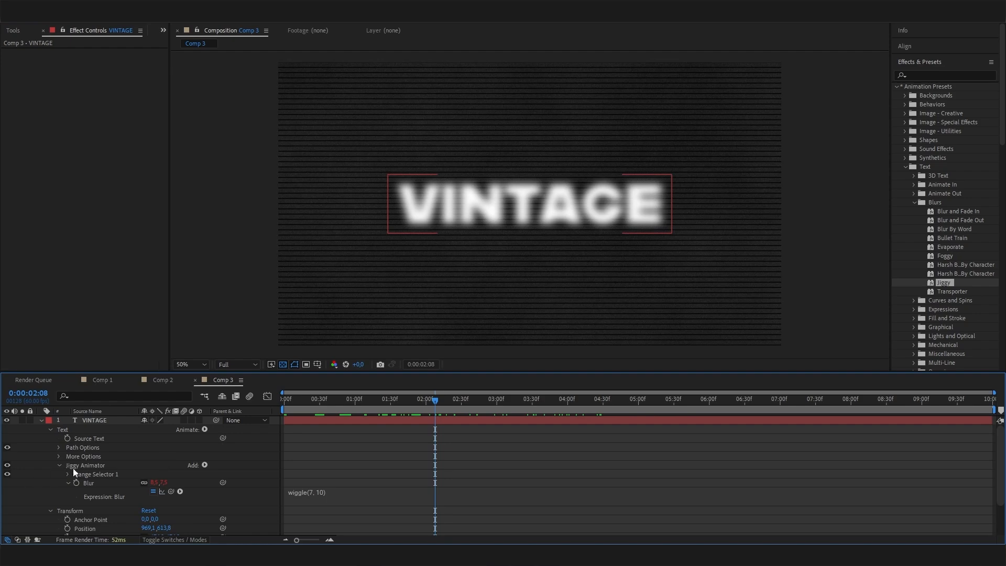
Collapse the VINTAGE layer's properties and duplicate the layer
{"action": "left_click", "coordinate": [42, 420]}
{"action": "left_click", "coordinate": [126, 420]}
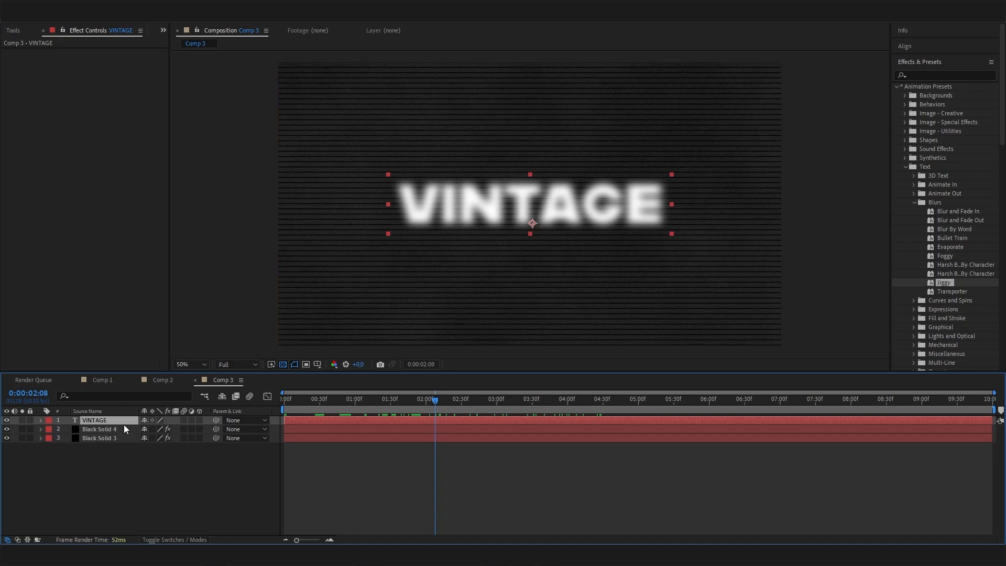
{"action": "key", "text": "ctrl+d"}
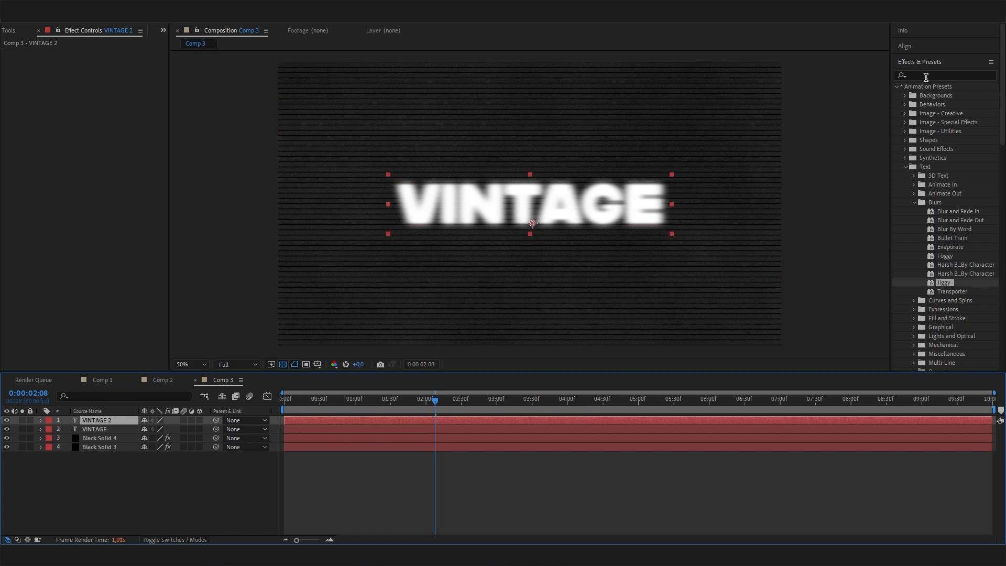
Turn the duplicated VINTAGE 2 text into a white outline without fill by swapping its fill and stroke colours
{"action": "left_click", "coordinate": [934, 62]}
{"action": "left_click", "coordinate": [914, 83]}
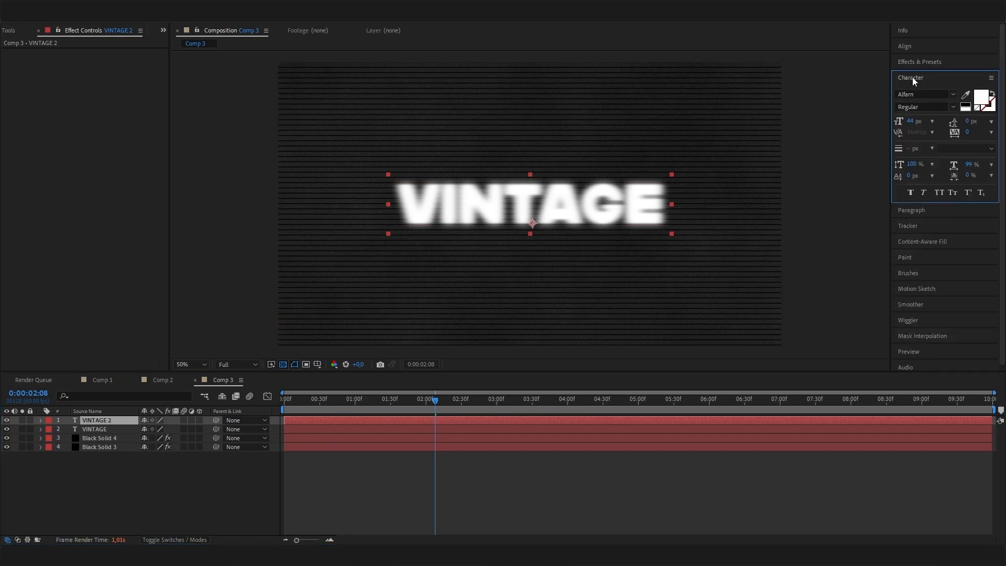
{"action": "left_click", "coordinate": [992, 94]}
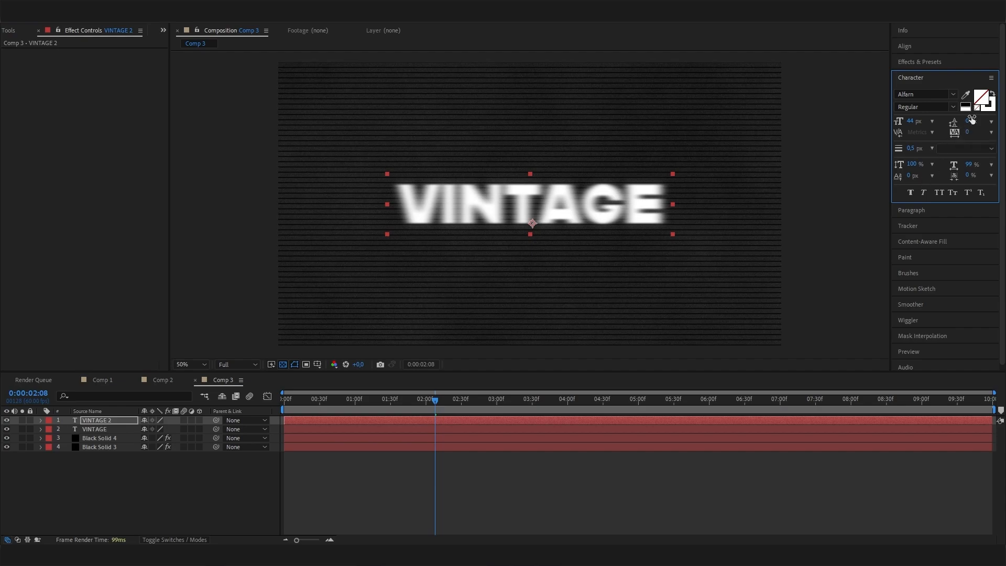
{"action": "left_click", "coordinate": [88, 499]}
Toggle the original VINTAGE layer's visibility off and on to check the outlined duplicate against it
{"action": "left_click", "coordinate": [101, 429]}
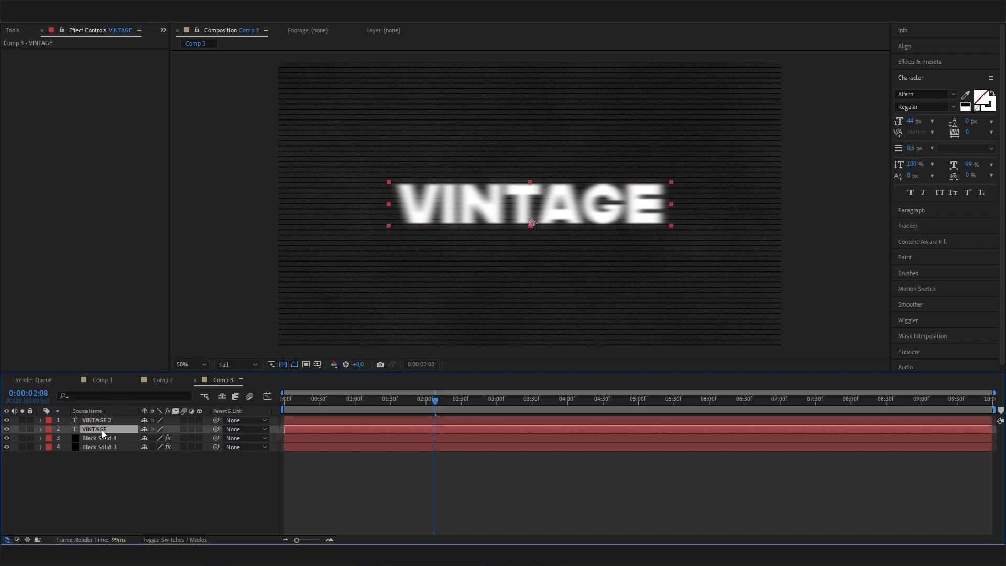
{"action": "left_click", "coordinate": [7, 429]}
{"action": "left_click", "coordinate": [7, 429]}
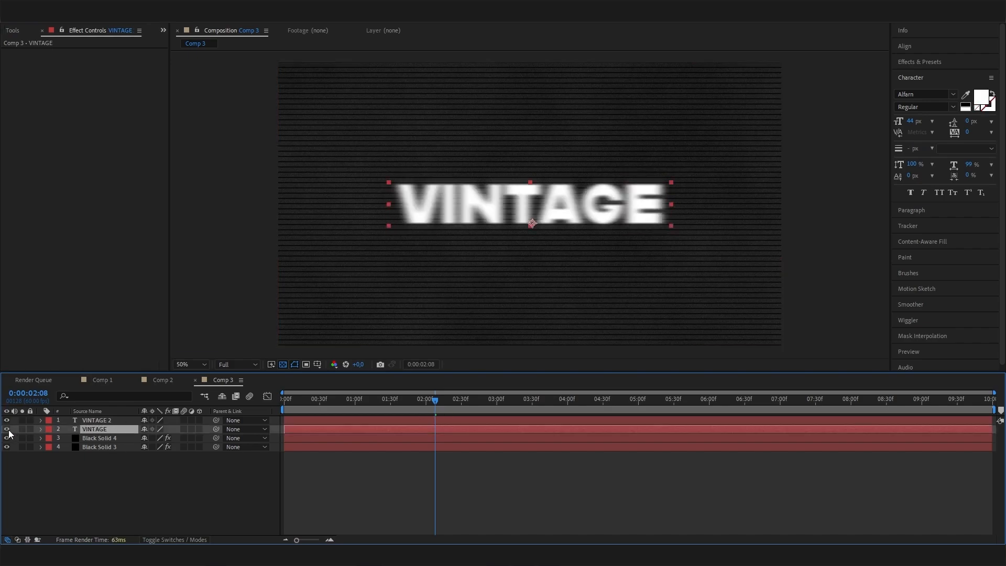
{"action": "left_click", "coordinate": [40, 429], "text": "ctrl"}
{"action": "left_click", "coordinate": [41, 420]}
{"action": "left_click", "coordinate": [112, 451]}
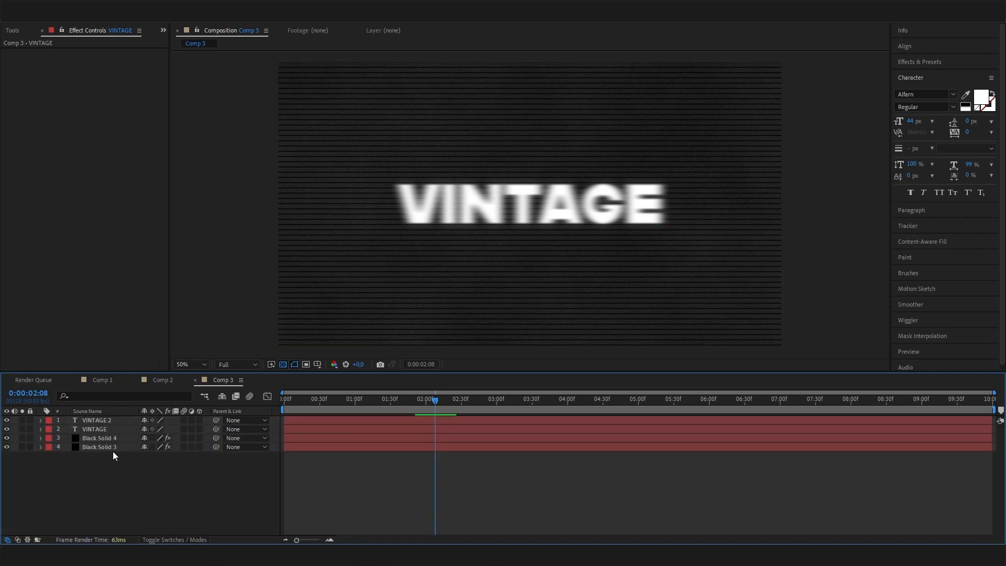
Lower the original VINTAGE layer's opacity to 50% and reduce it further to 25%
{"action": "left_click", "coordinate": [98, 430]}
{"action": "key", "text": "t"}
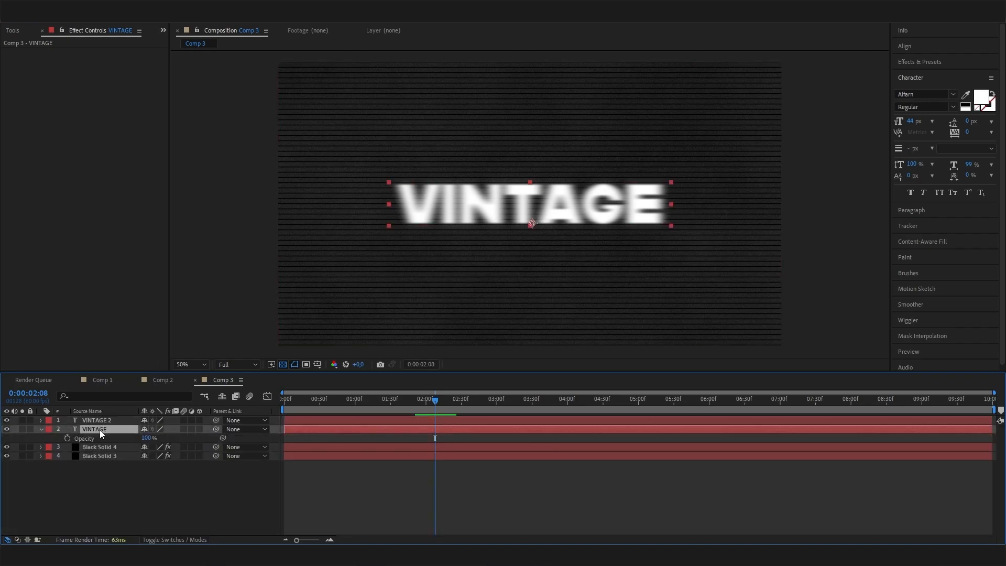
{"action": "left_click", "coordinate": [145, 438]}
{"action": "type", "text": "50"}
{"action": "key", "text": "Return"}
{"action": "left_click", "coordinate": [150, 437]}
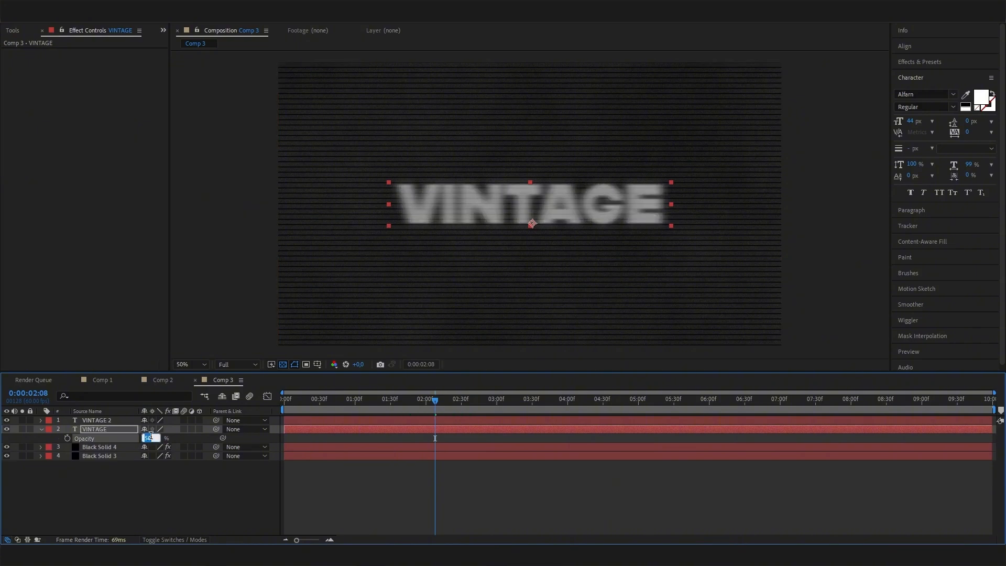
{"action": "type", "text": "25"}
{"action": "key", "text": "Return"}
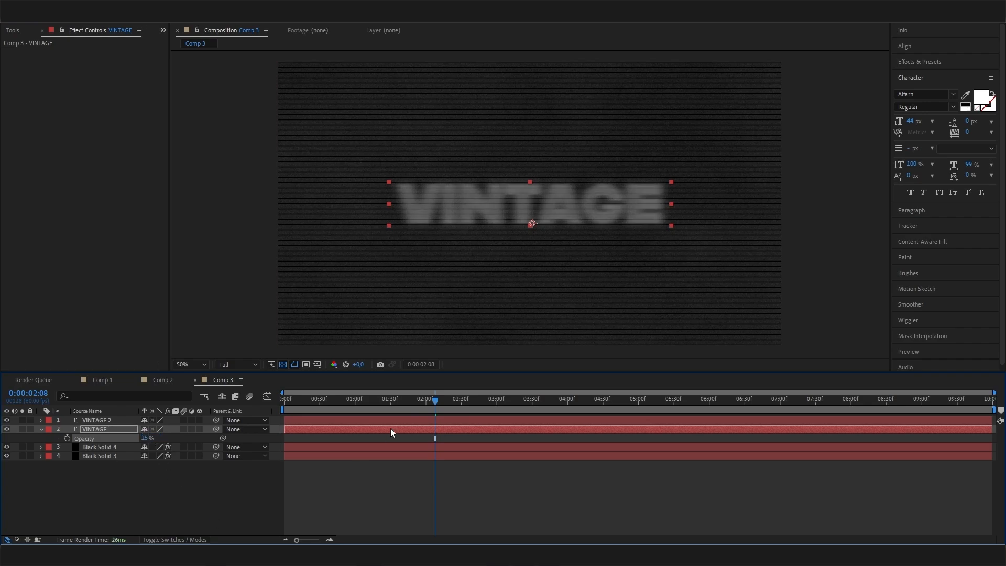
Preview the outlined text over the faded VINTAGE fill at different points along the timeline
{"action": "left_click_drag", "start_coordinate": [434, 400], "coordinate": [537, 392]}
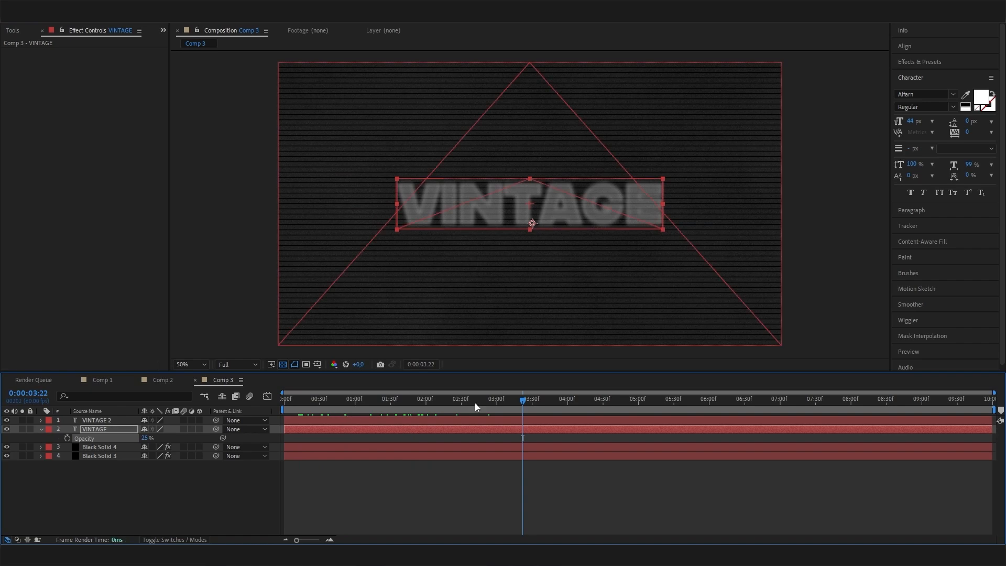
{"action": "left_click_drag", "start_coordinate": [475, 403], "coordinate": [386, 400]}
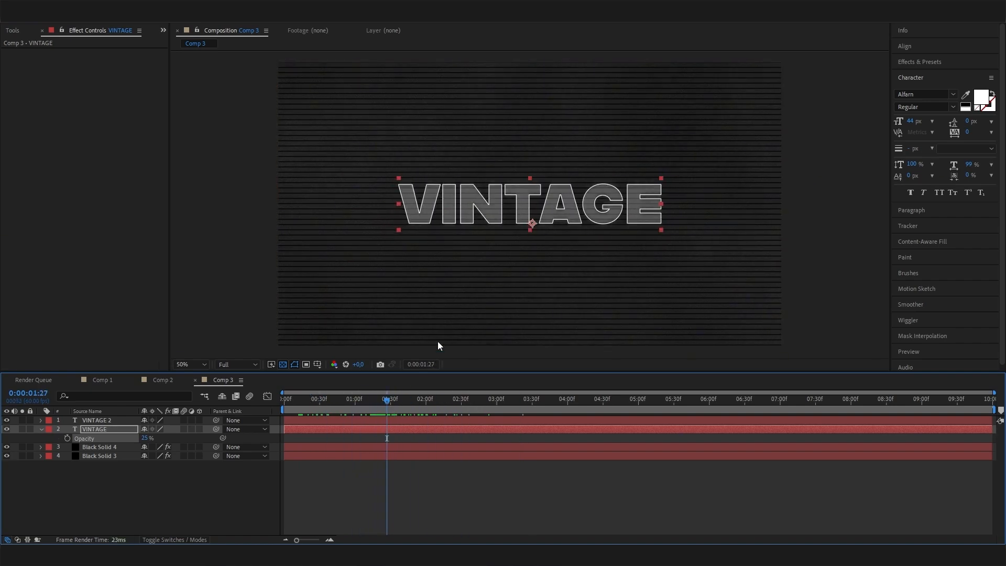
{"action": "left_click", "coordinate": [216, 501]}
Try 10% opacity on the original VINTAGE layer, settle on 15%, and return the playhead to the start of the timeline
{"action": "left_click", "coordinate": [98, 421]}
{"action": "left_click", "coordinate": [97, 429]}
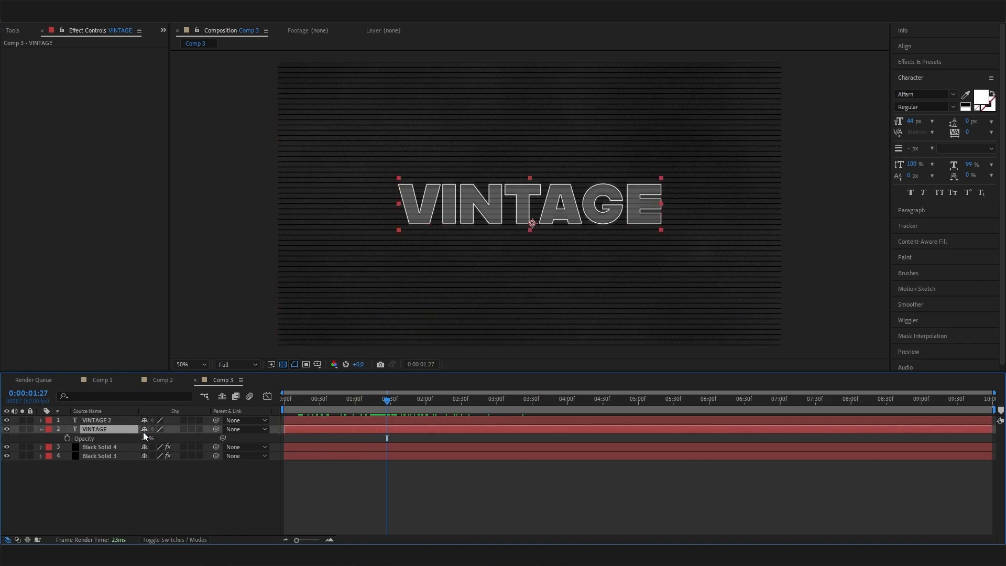
{"action": "left_click", "coordinate": [145, 438]}
{"action": "type", "text": "10"}
{"action": "key", "text": "Return"}
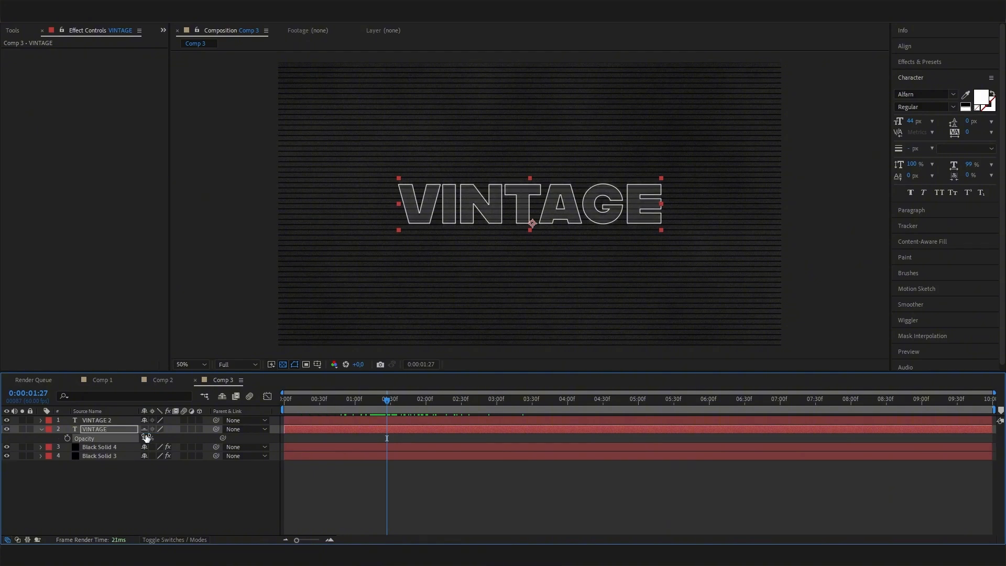
{"action": "left_click", "coordinate": [145, 440]}
{"action": "type", "text": "15"}
{"action": "key", "text": "Return"}
{"action": "left_click", "coordinate": [166, 492]}
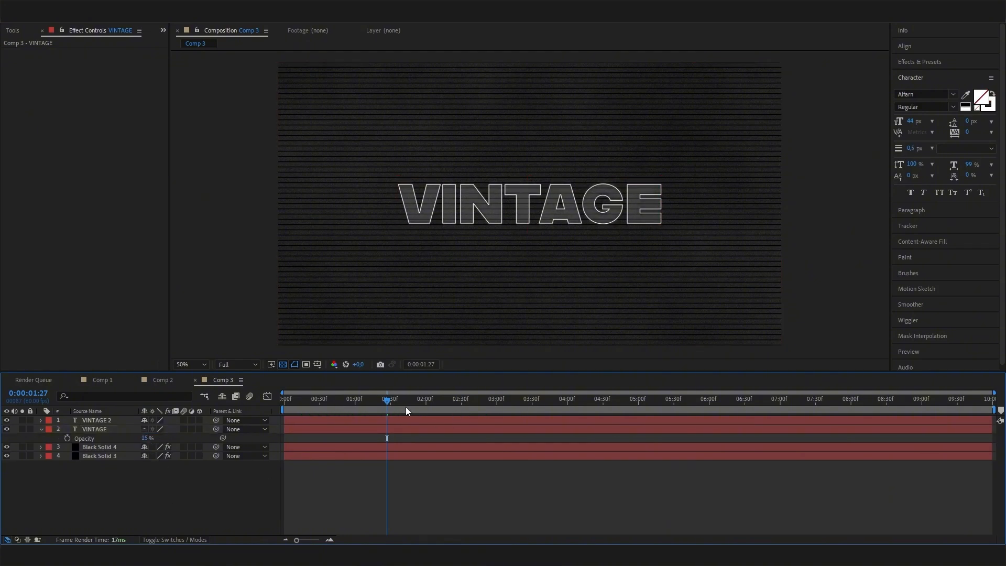
{"action": "left_click_drag", "start_coordinate": [414, 401], "coordinate": [199, 483]}
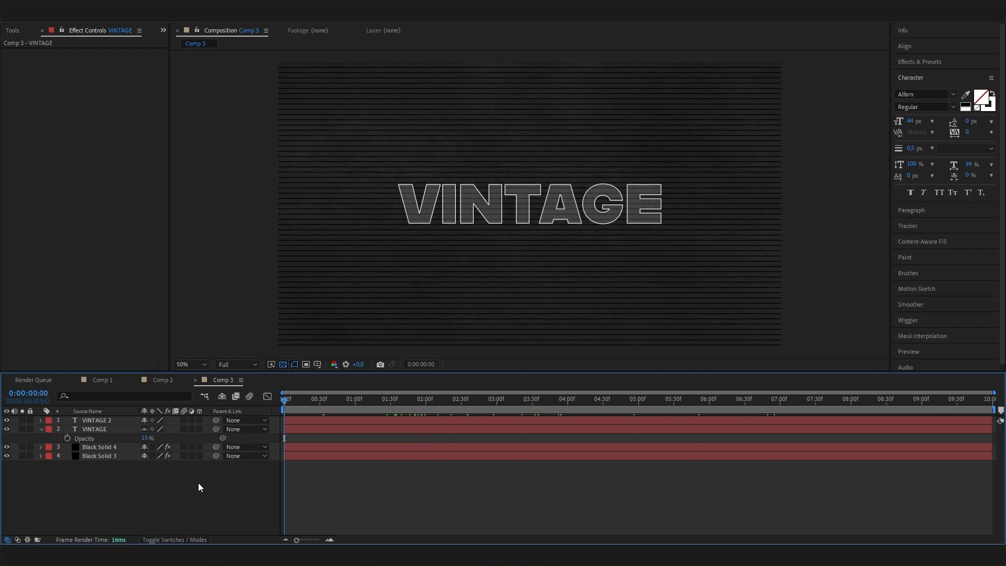